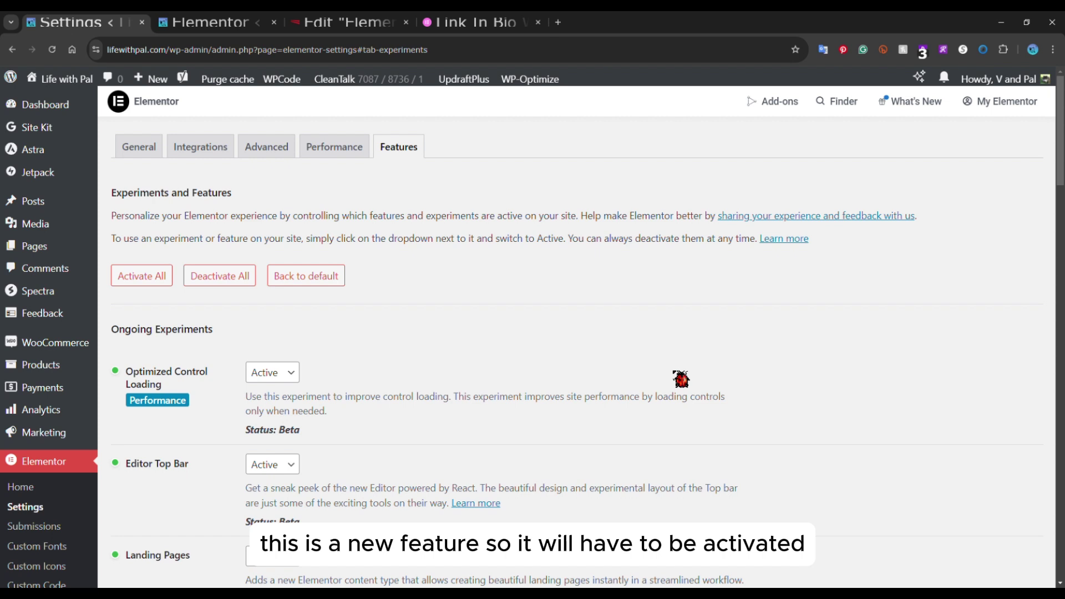
Set the Link In Bio feature to Active under Features, then return to the Elementor home page
scroll(383, 309, down, 1)
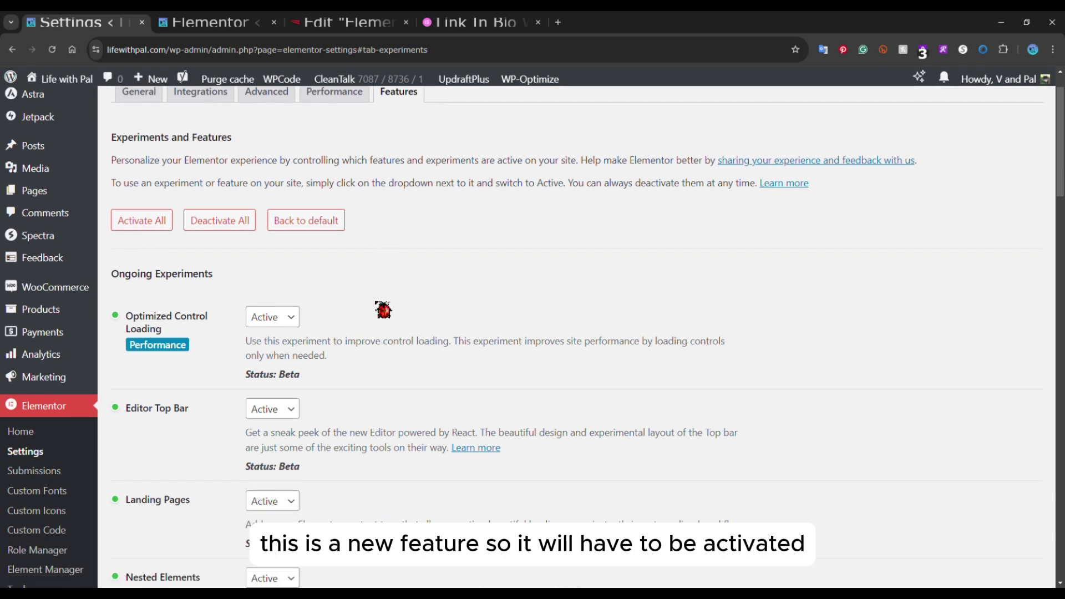
scroll(383, 309, up, 1)
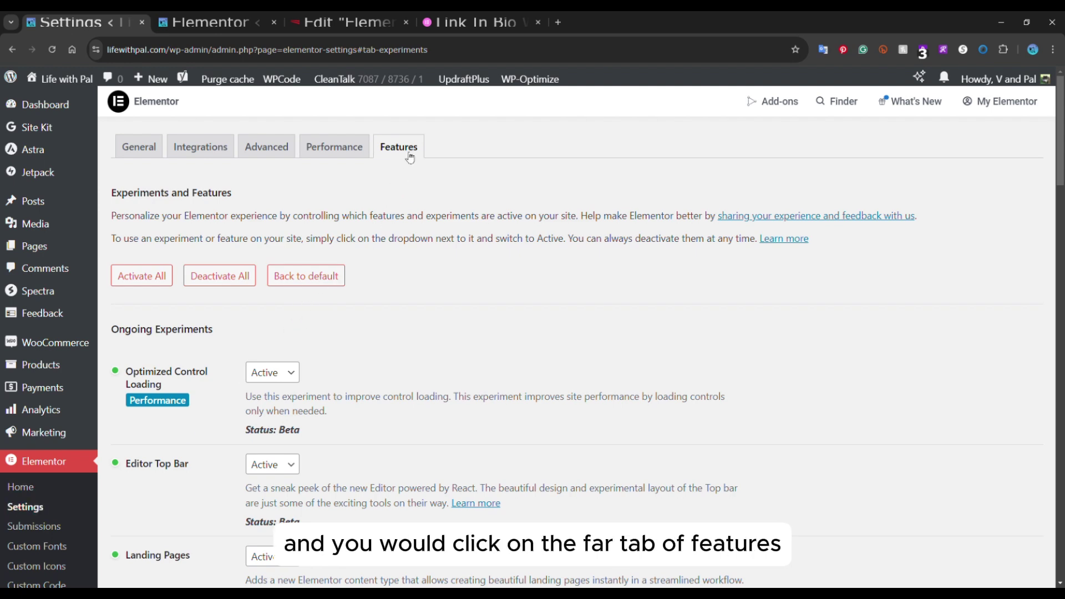
scroll(409, 263, down, 5)
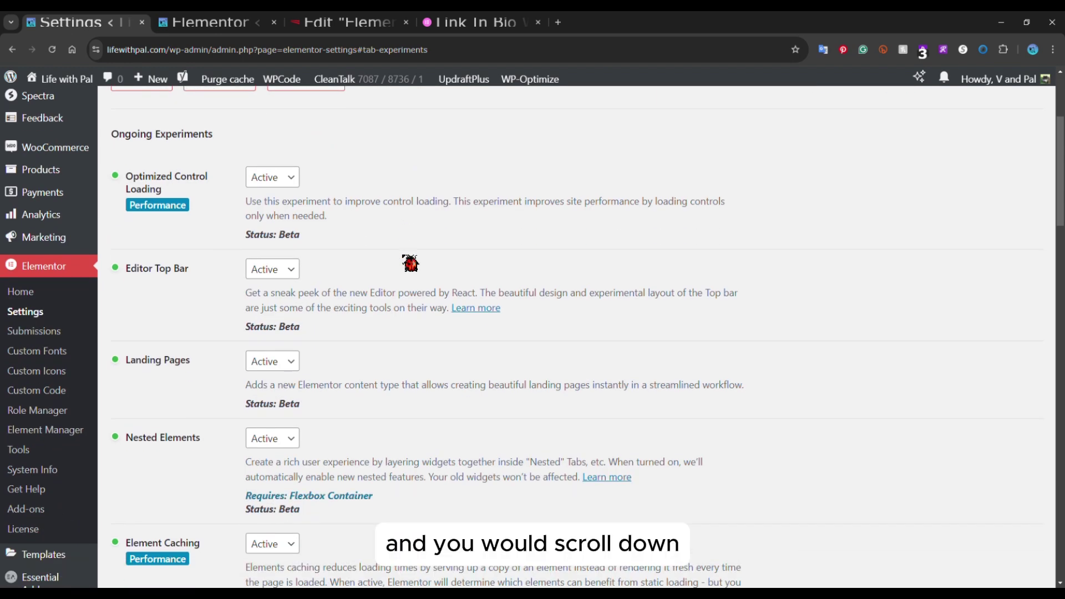
scroll(410, 263, down, 3)
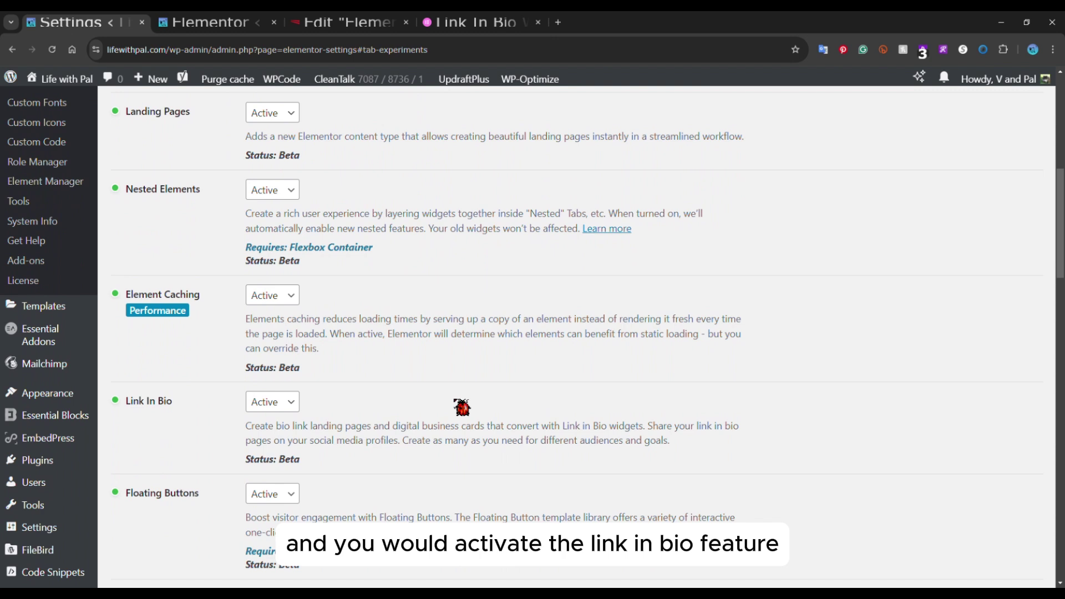
click(294, 405)
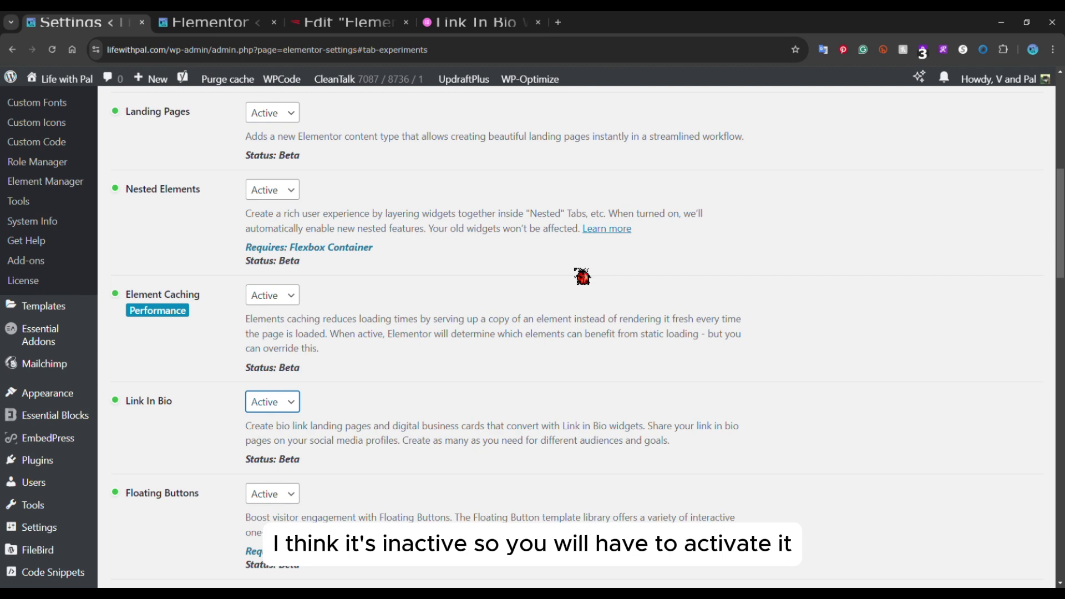
click(206, 22)
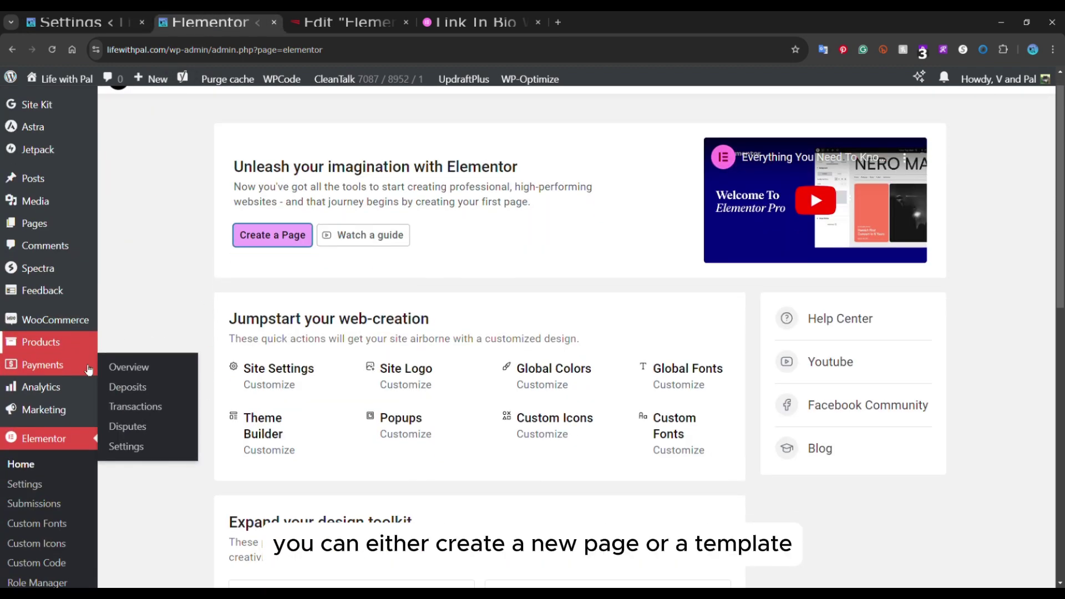
Open draft page Elementor #209770 with the seven Link in Bio widgets in the editor
scroll(88, 360, down, 5)
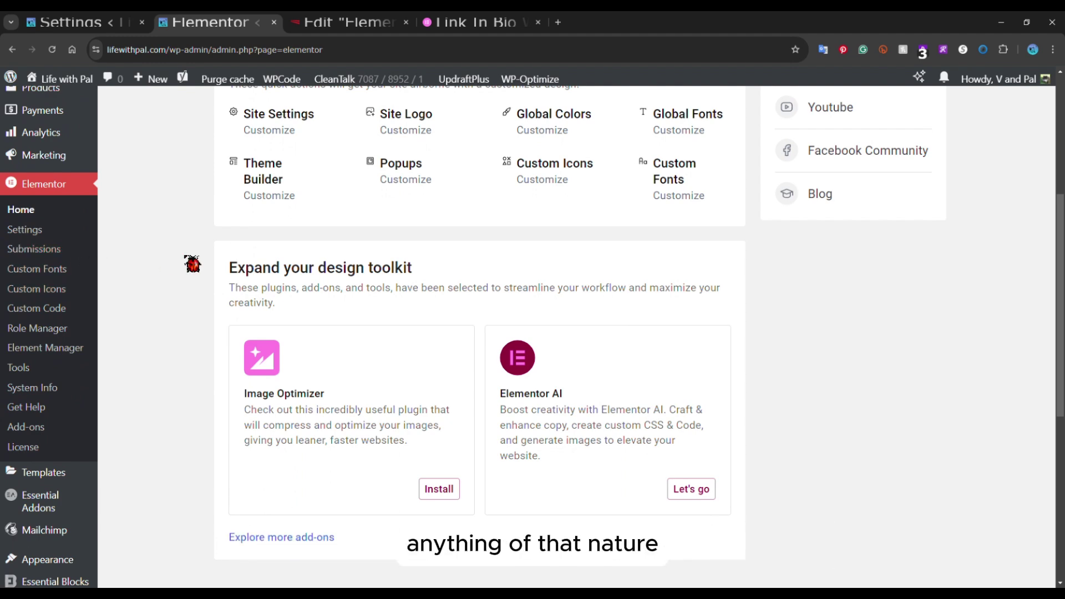
scroll(173, 337, up, 5)
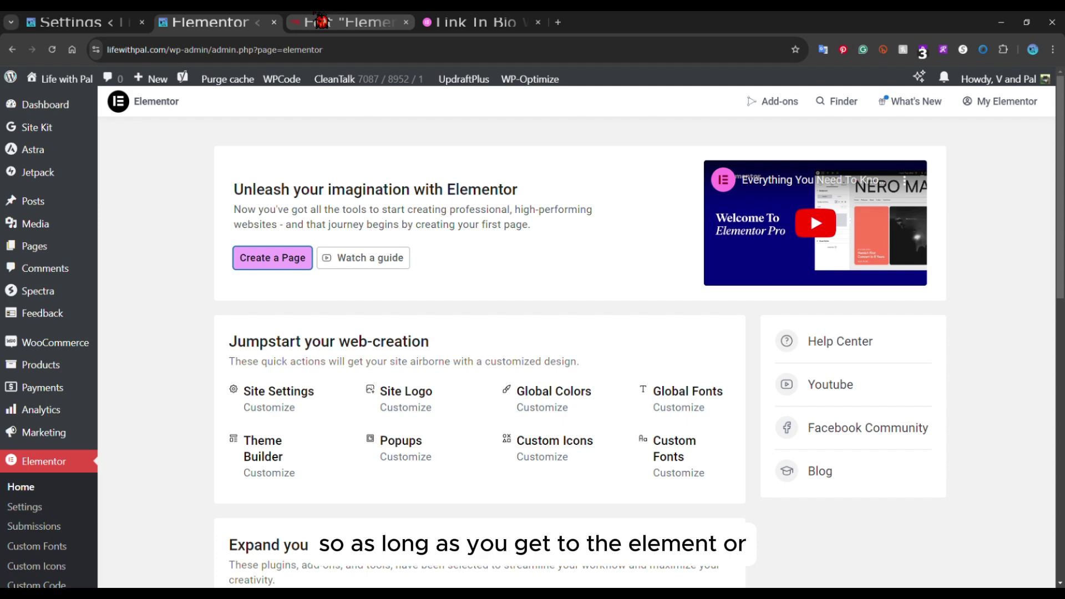
click(320, 21)
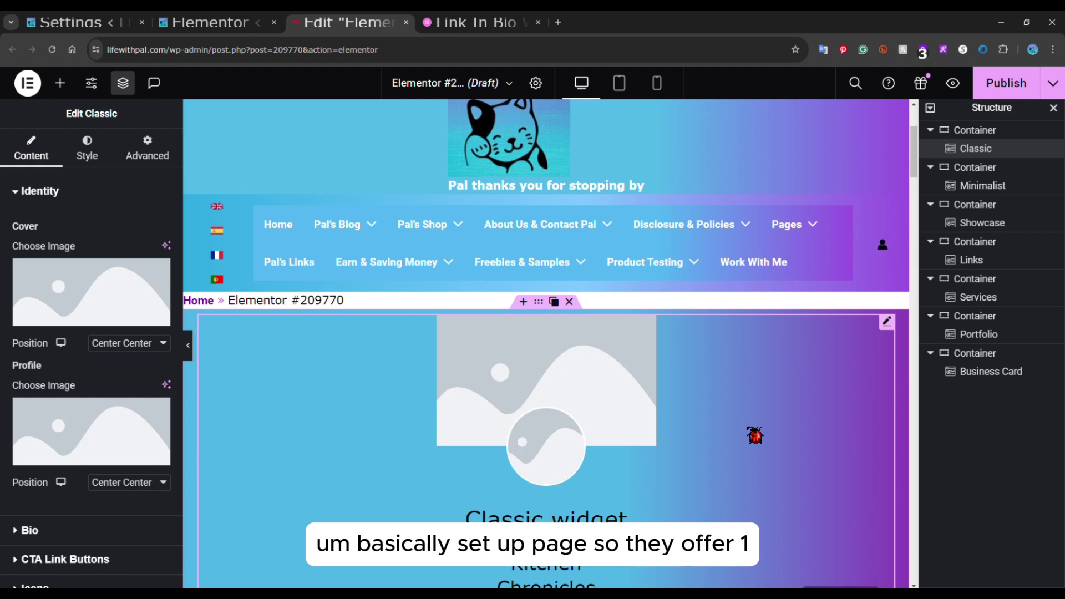
scroll(775, 344, down, 6)
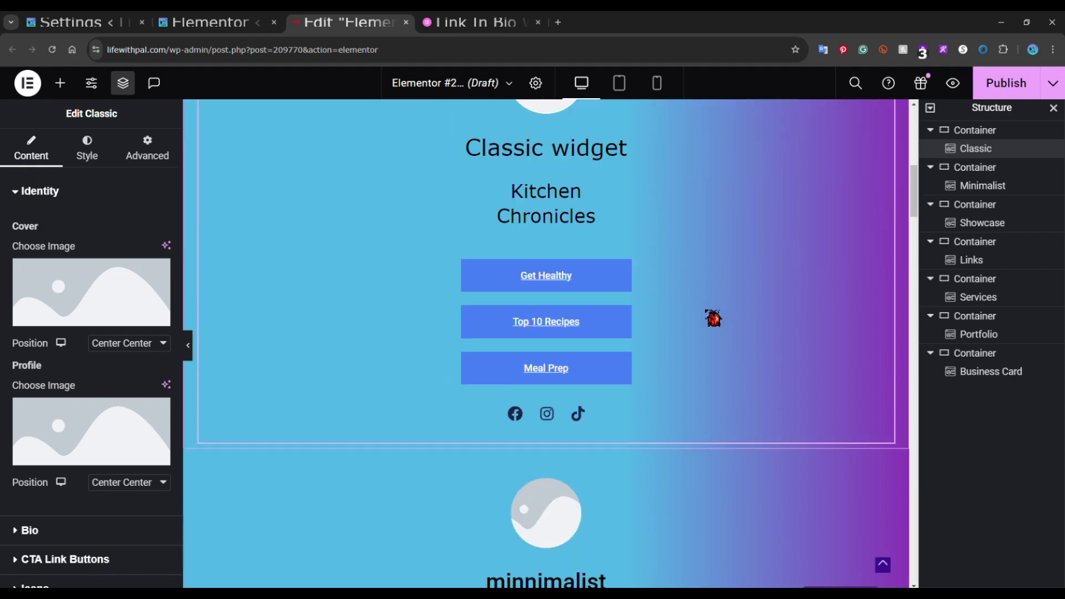
scroll(713, 318, down, 15)
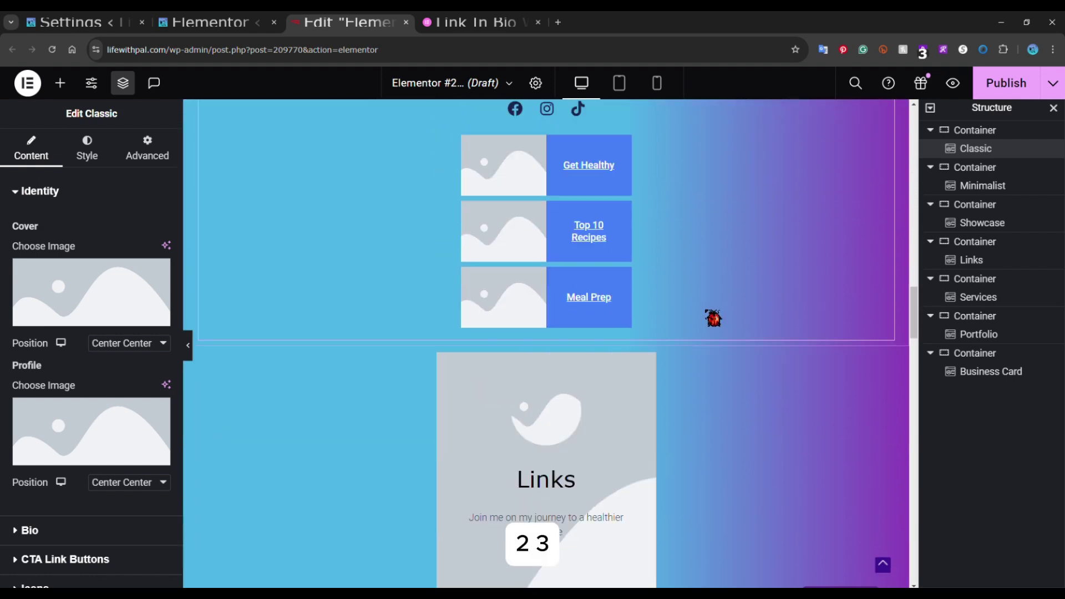
scroll(713, 317, down, 15)
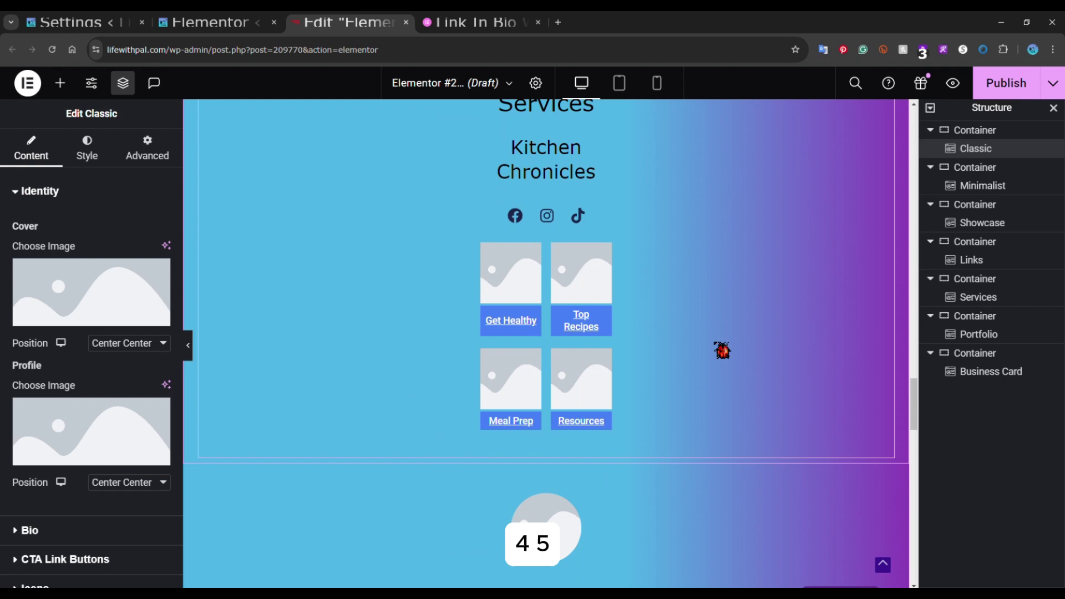
scroll(722, 349, down, 20)
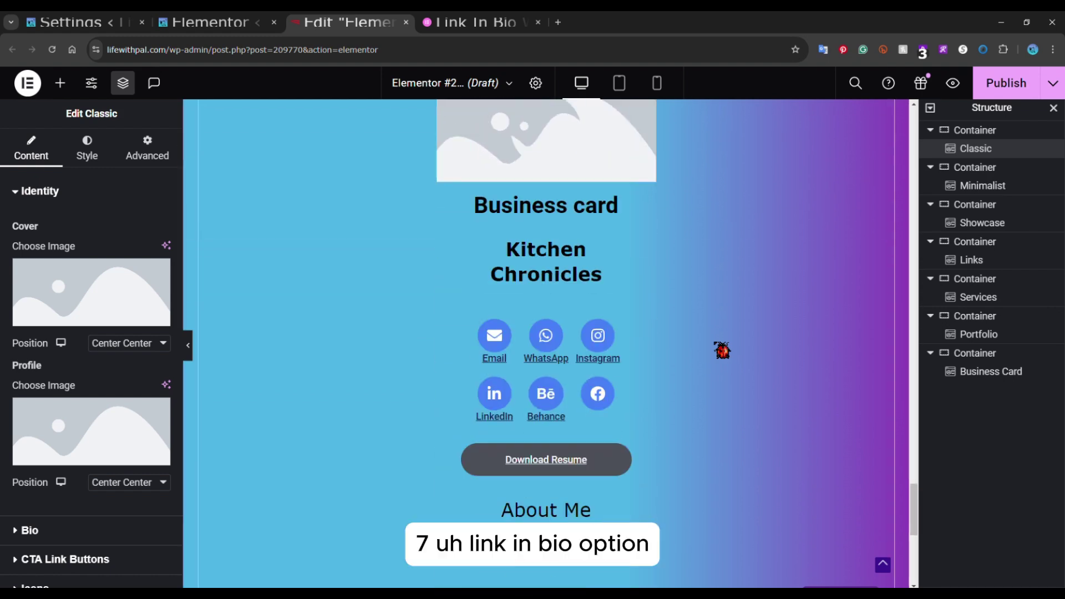
scroll(722, 349, down, 1)
scroll(723, 350, up, 20)
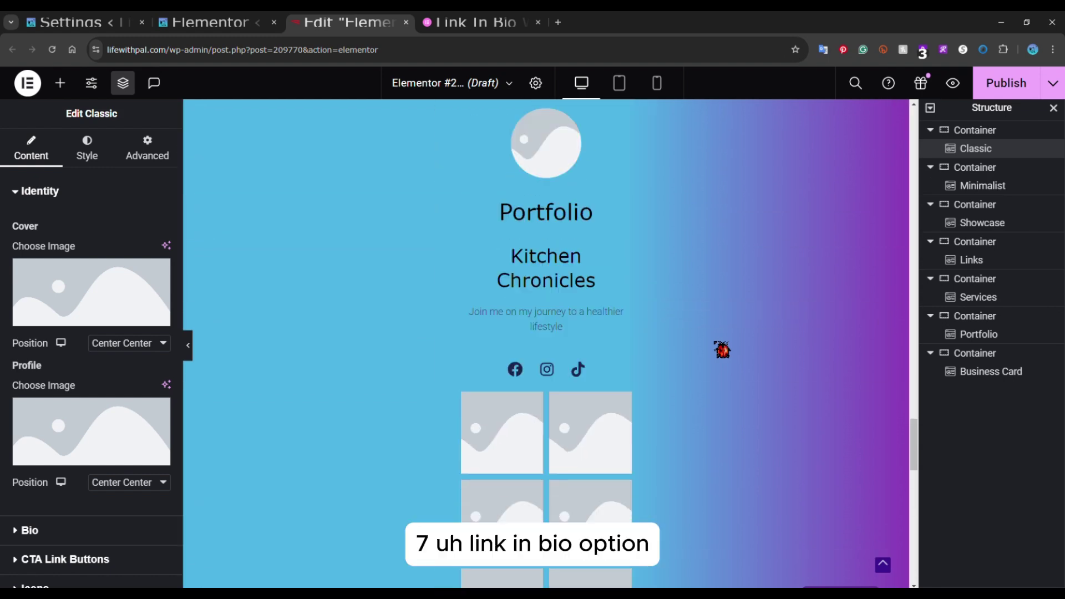
scroll(722, 350, up, 20)
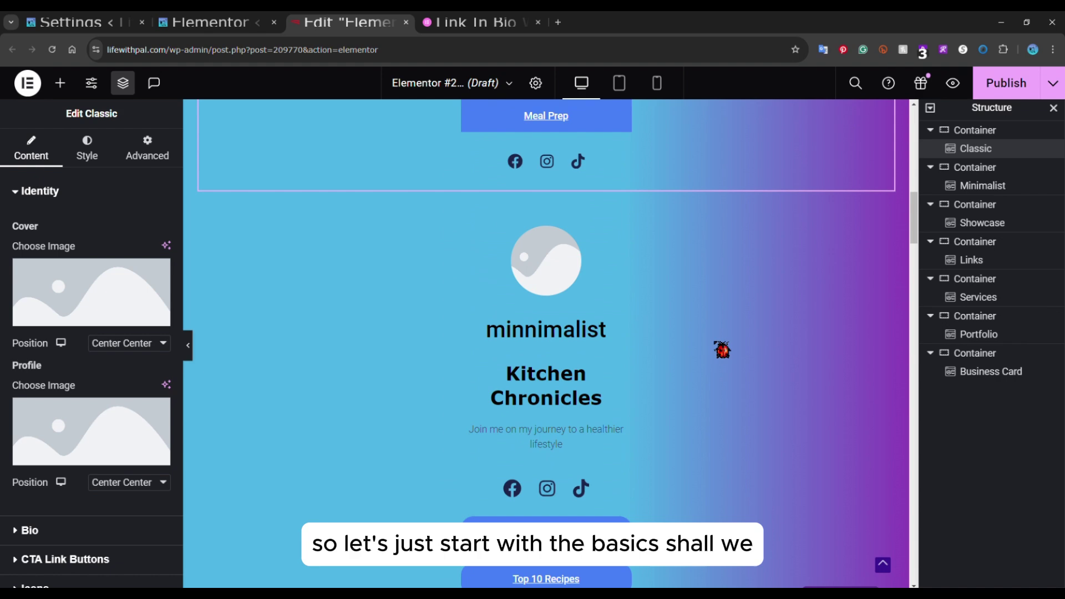
scroll(718, 347, down, 8)
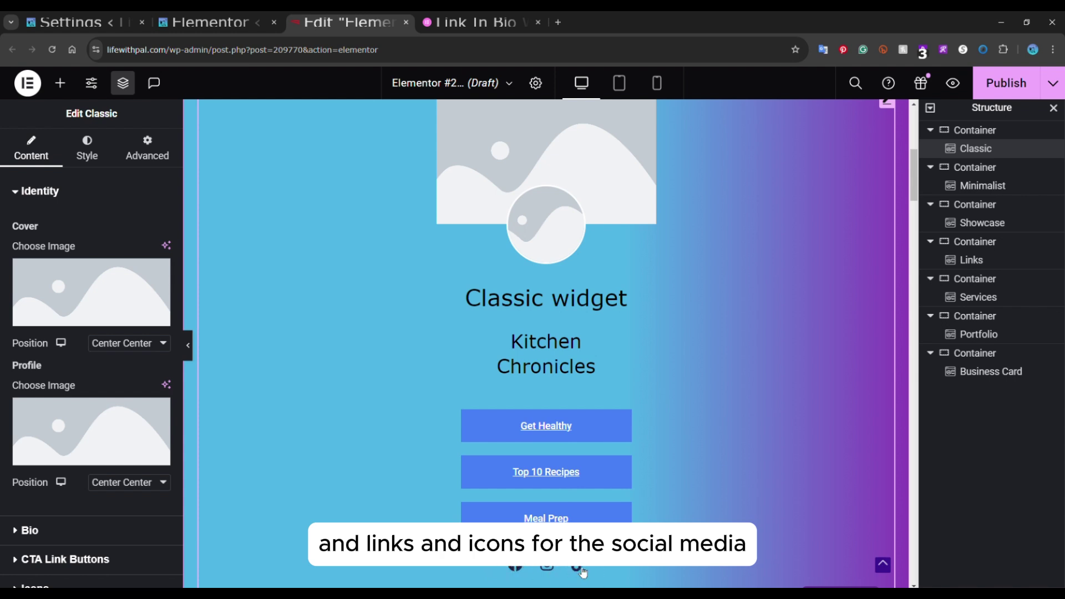
Expand the Classic widget's Bio and CTA Link Buttons to show Get Healthy, Top 10 Recipes and Meal Prep
scroll(697, 377, down, 1)
scroll(697, 372, down, 2)
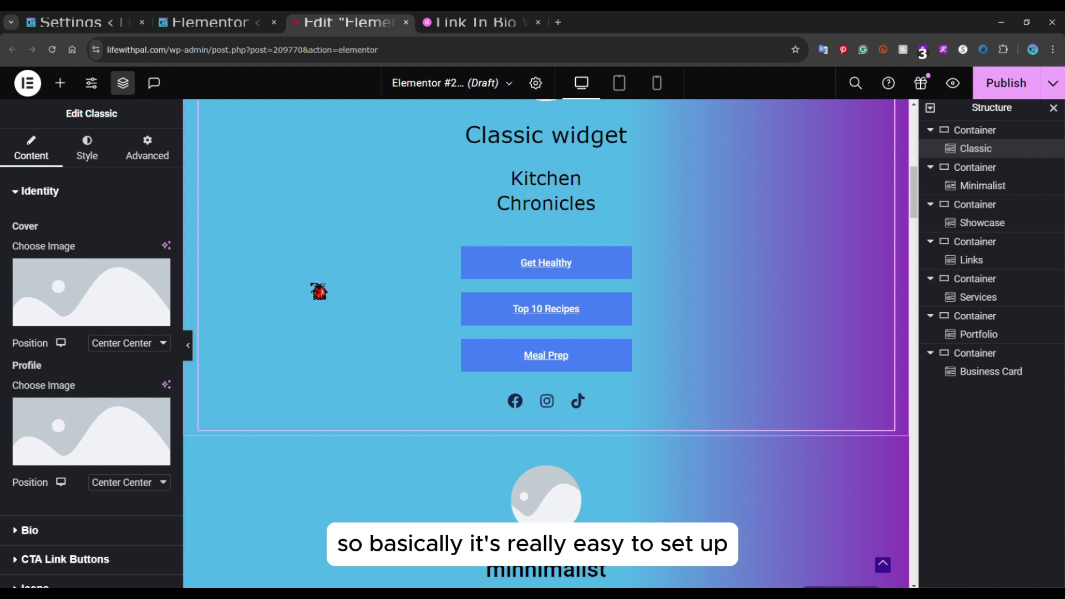
scroll(319, 291, up, 5)
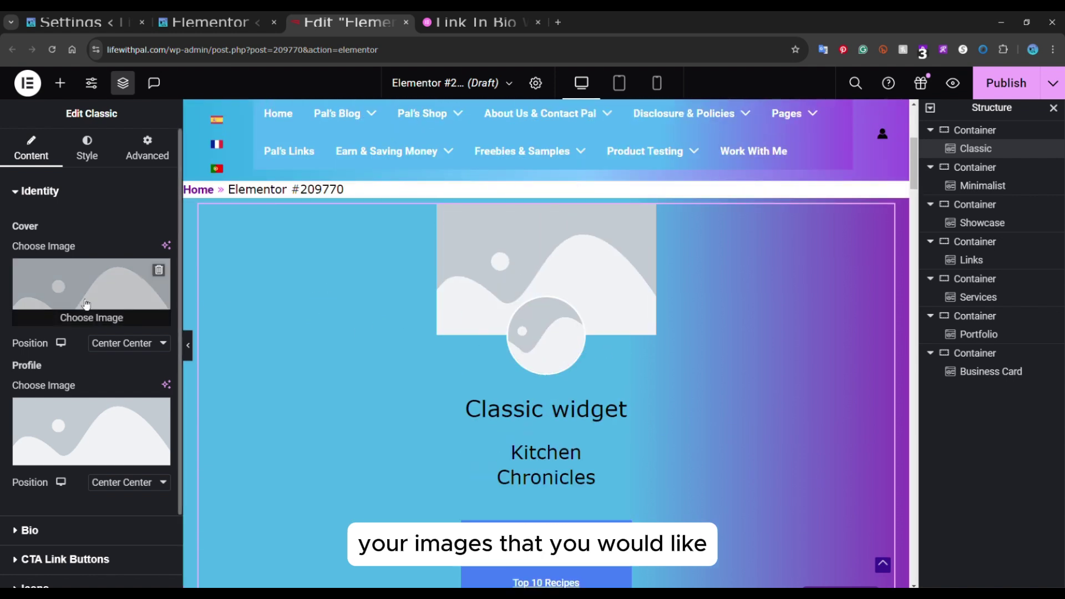
scroll(106, 422, down, 2)
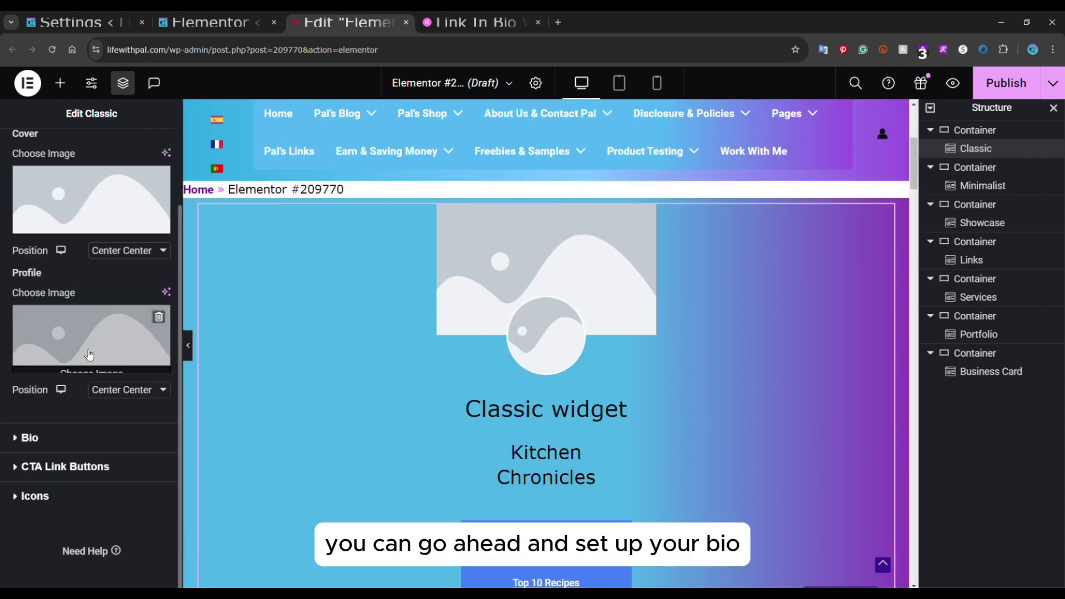
click(15, 438)
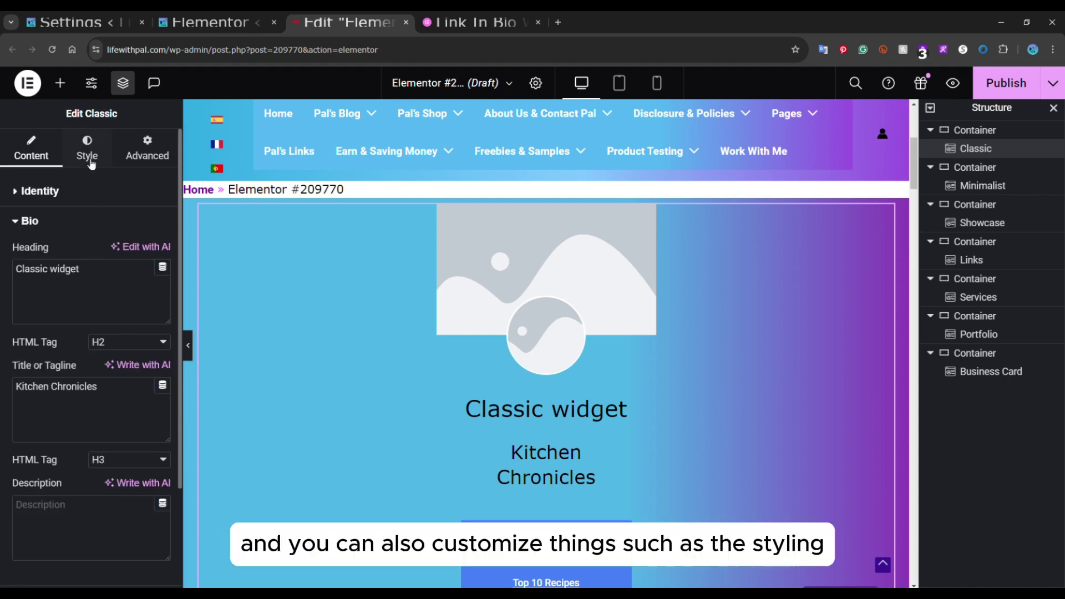
scroll(89, 372, down, 2)
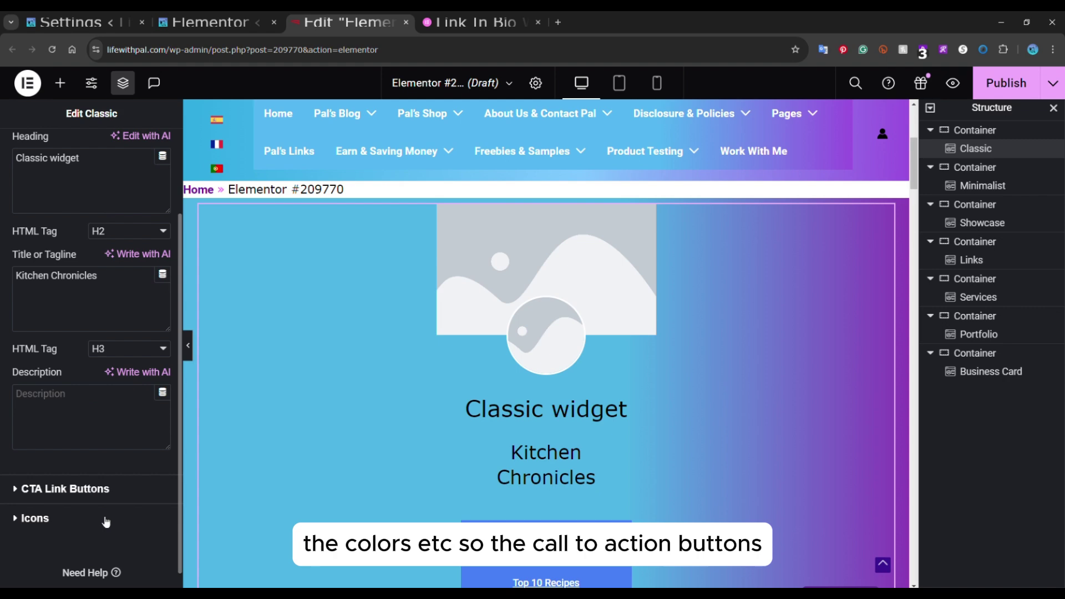
click(80, 492)
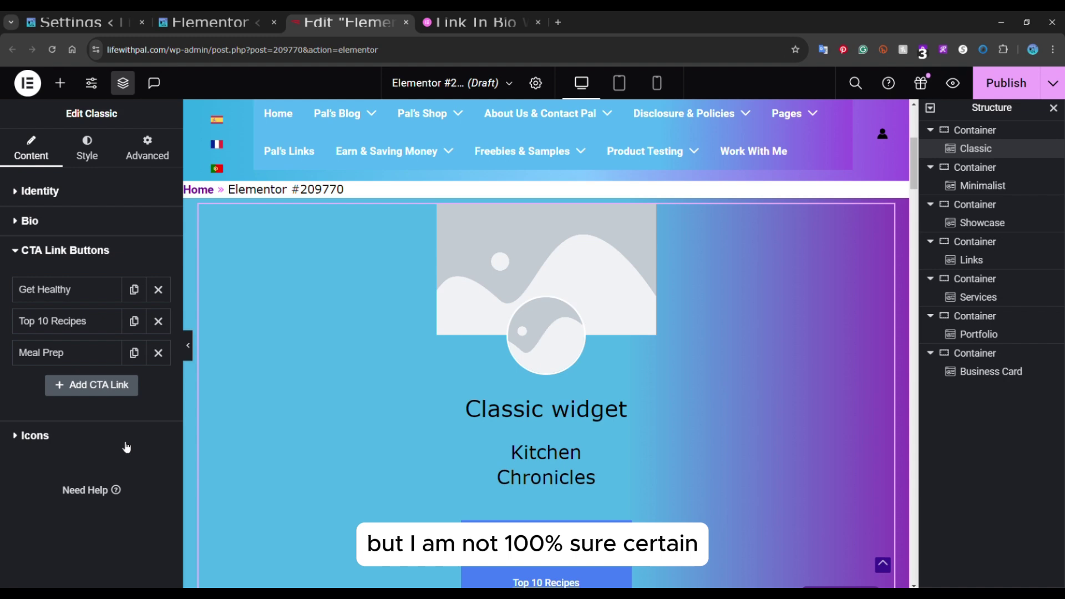
Add a fourth social icon, Facebook after TikTok, with its link opening in a new window
click(35, 436)
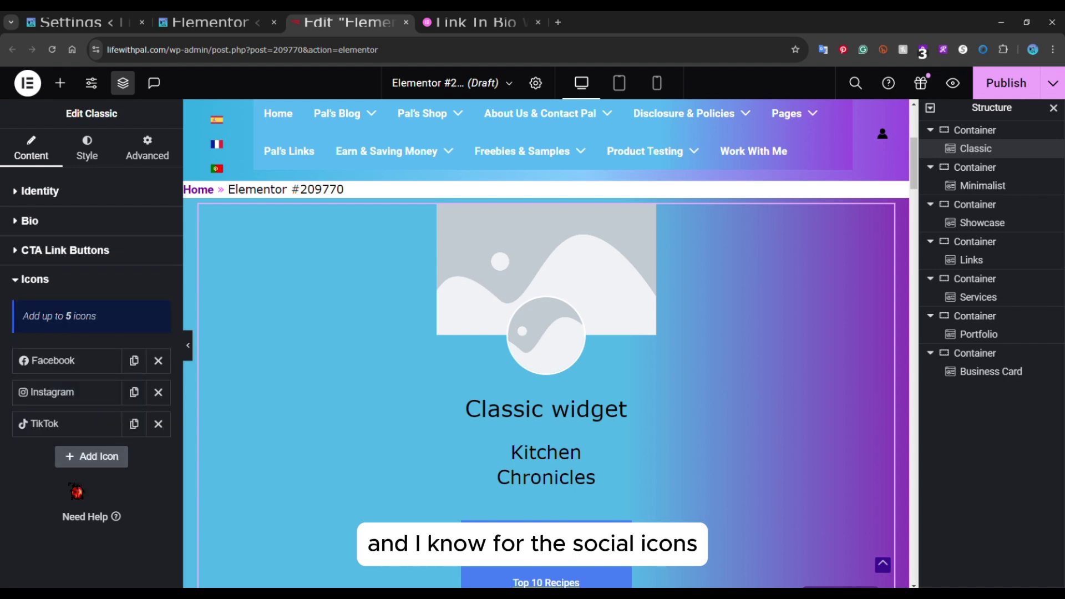
click(89, 431)
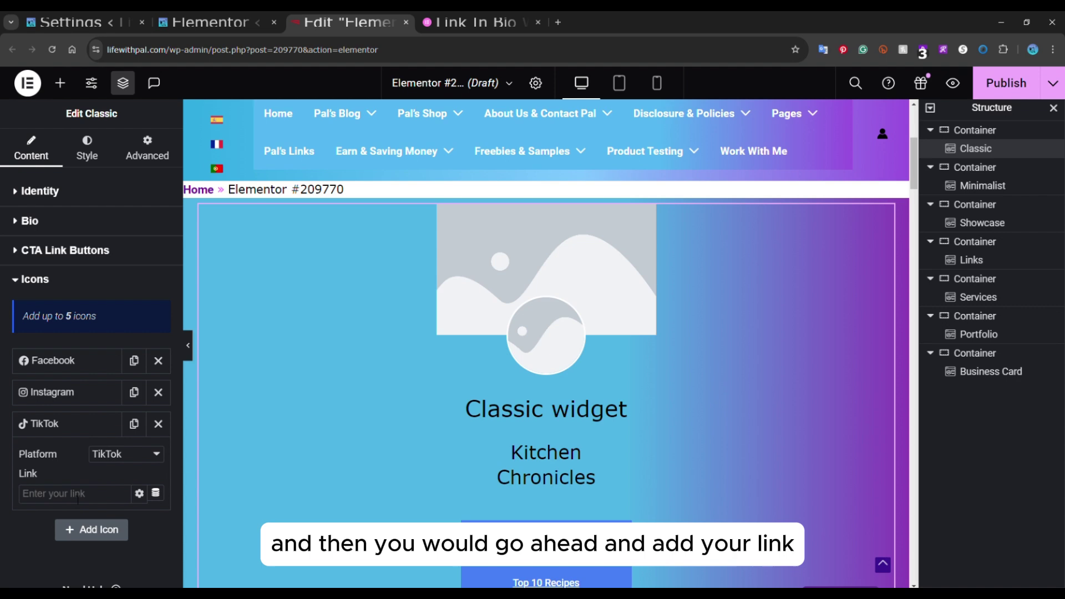
click(94, 528)
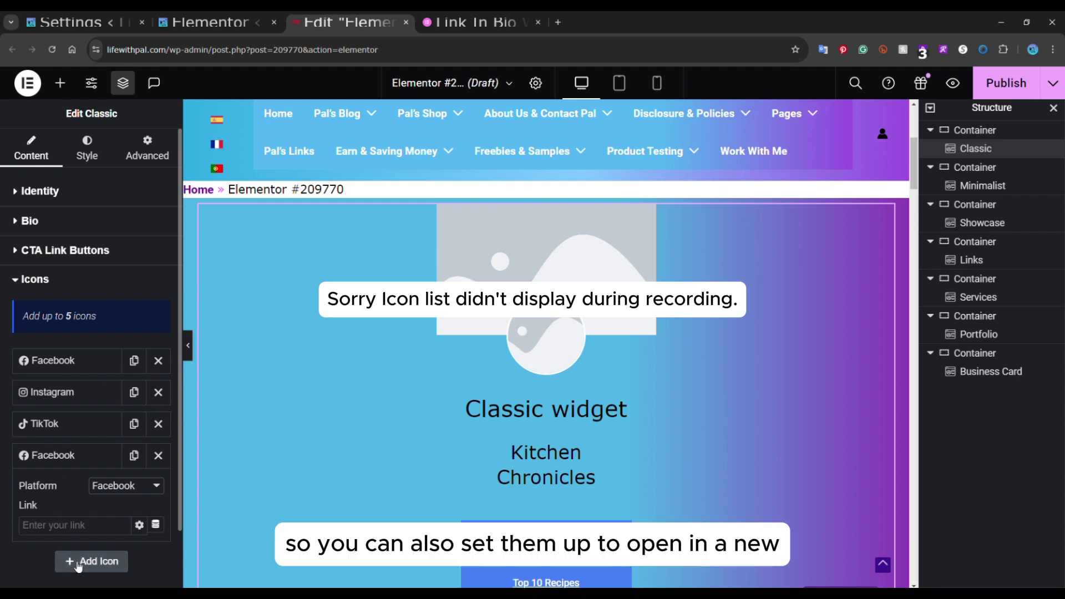
click(148, 531)
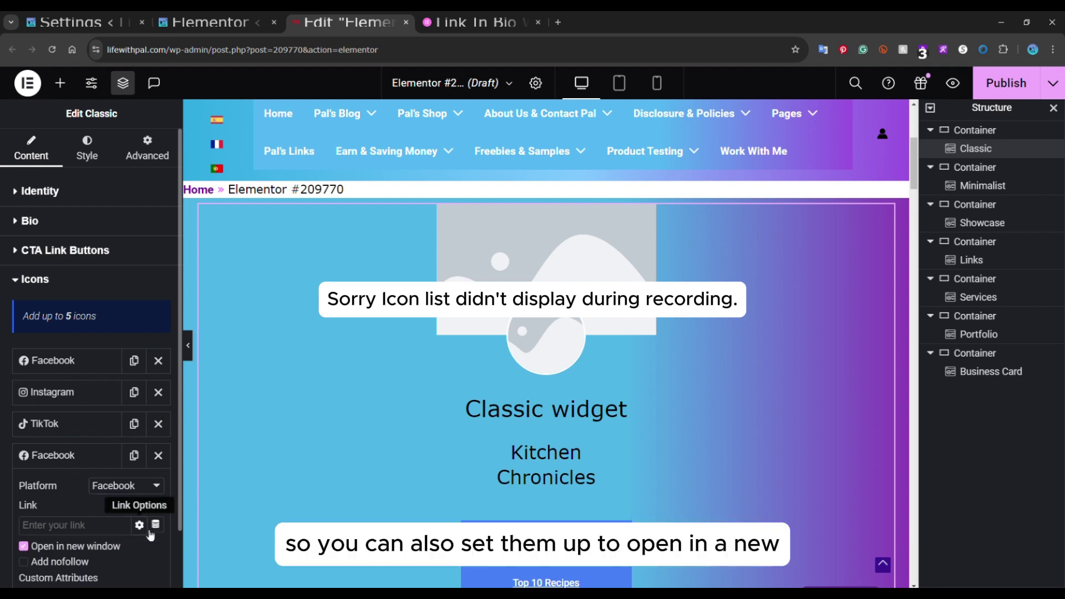
scroll(148, 531, down, 1)
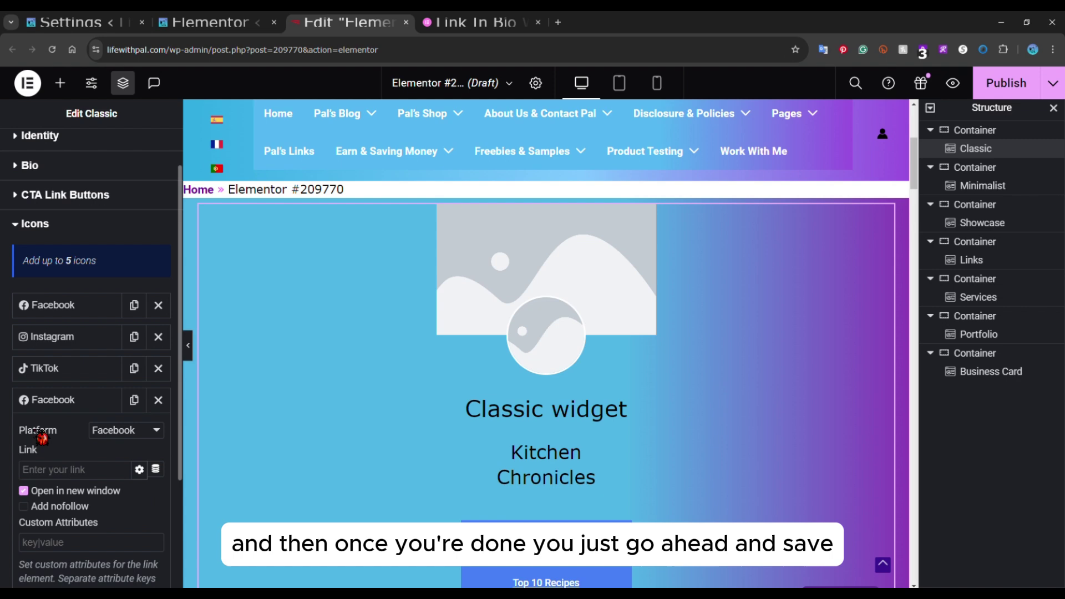
scroll(42, 438, down, 1)
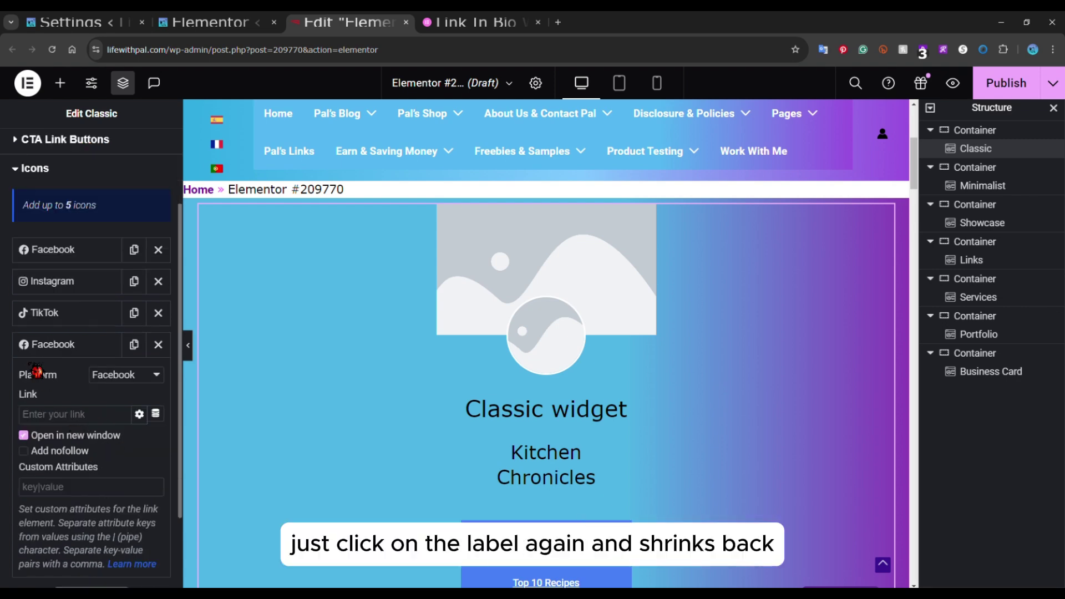
click(61, 347)
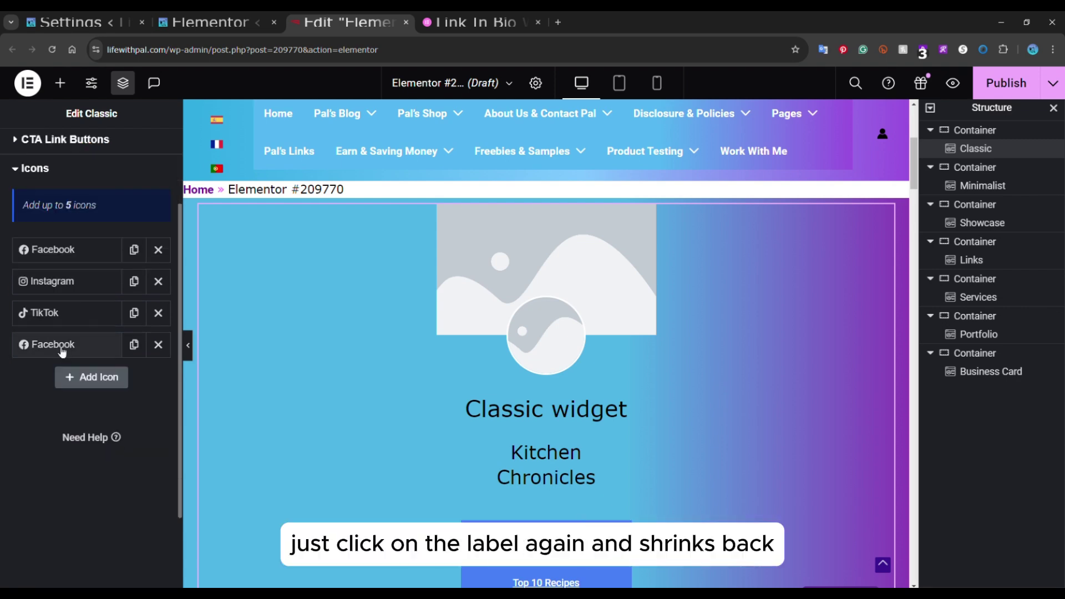
scroll(113, 285, up, 2)
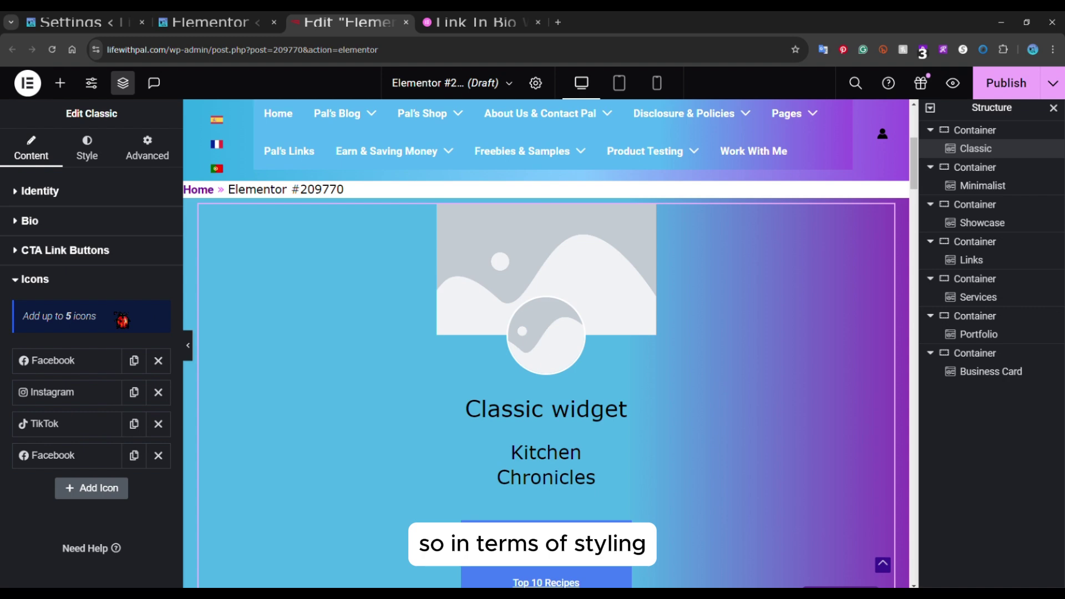
Make the Classic widget's Bio heading text black (#020101) in the Style settings
click(88, 146)
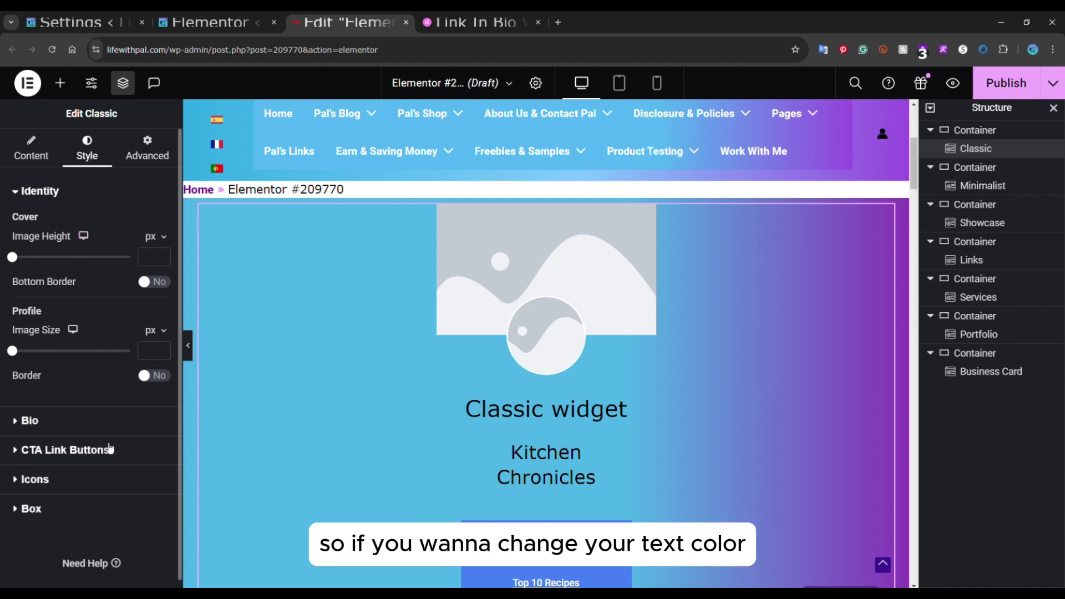
click(22, 422)
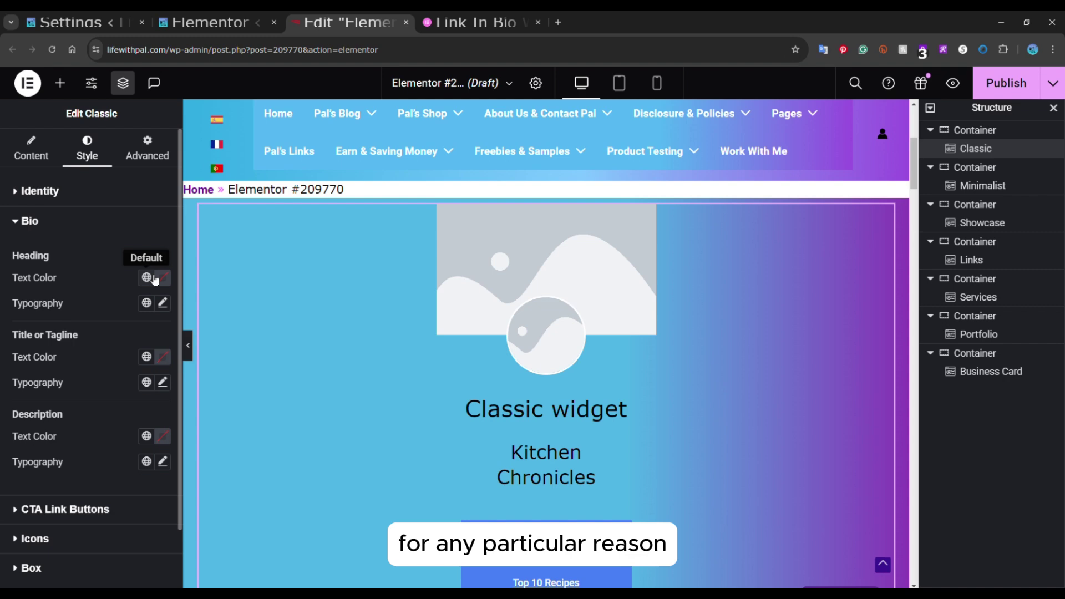
click(147, 277)
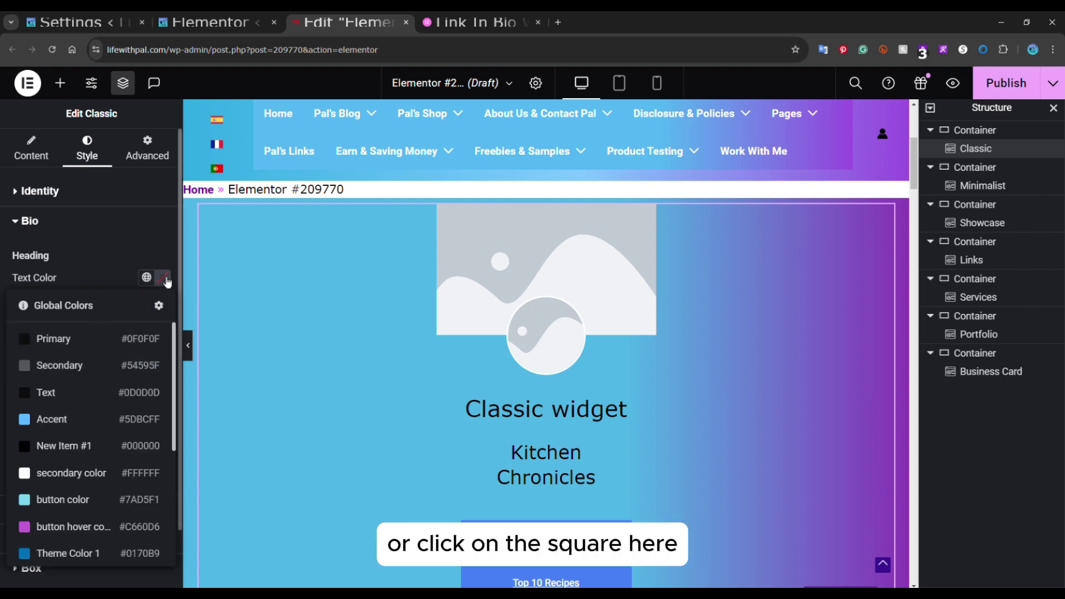
click(163, 277)
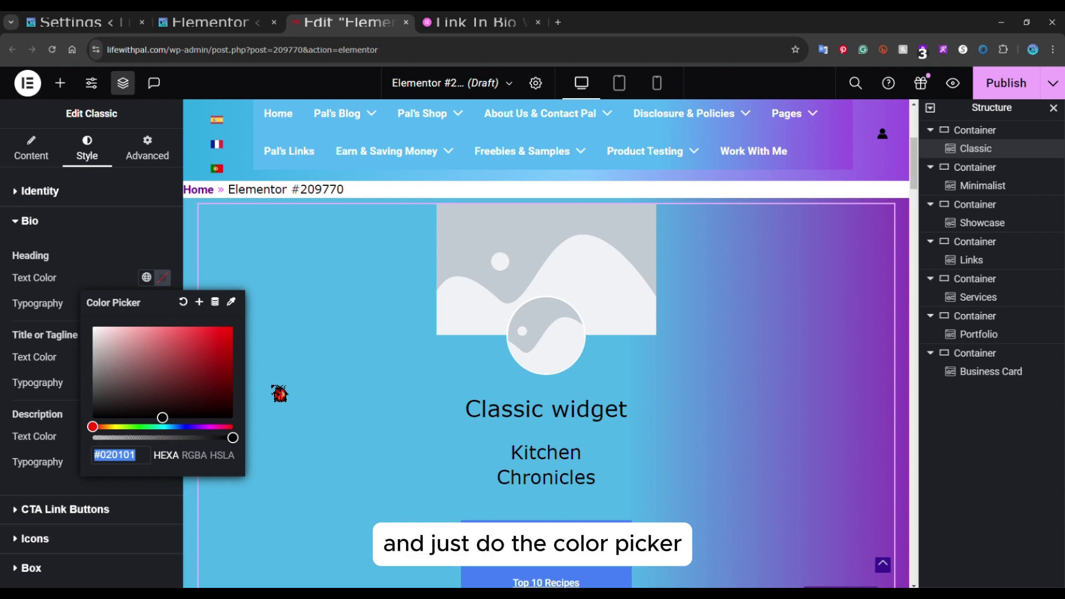
Set the Classic heading's typography weight to 900 (Black)
click(120, 276)
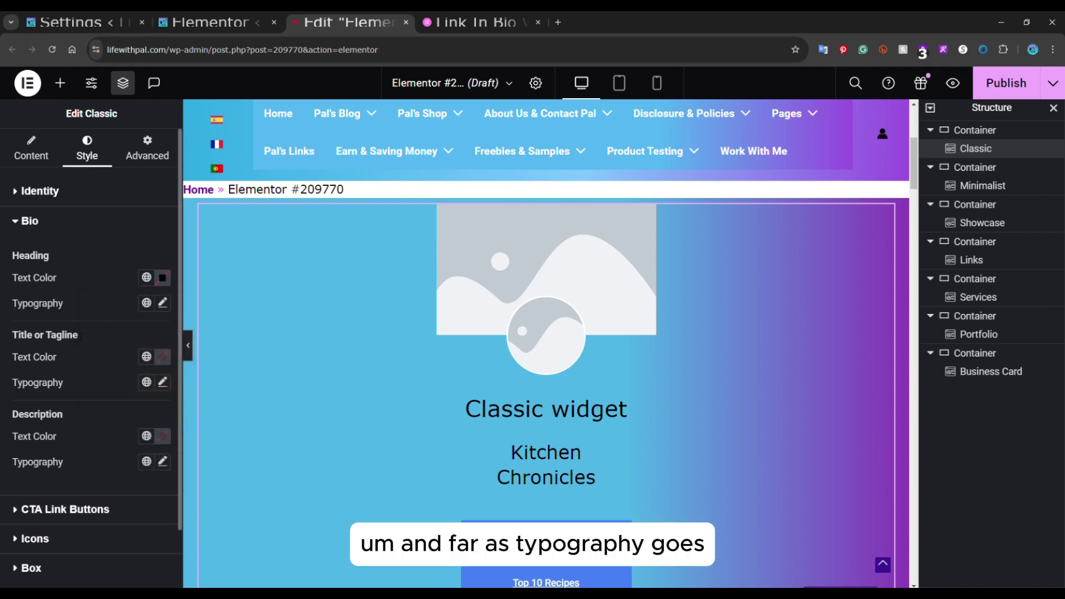
click(156, 306)
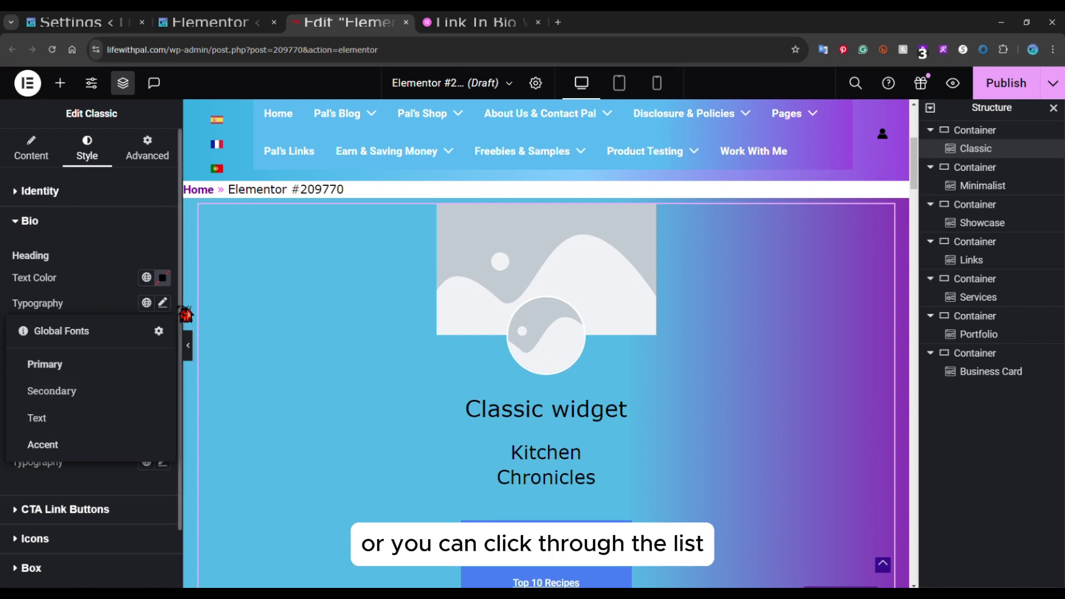
click(163, 303)
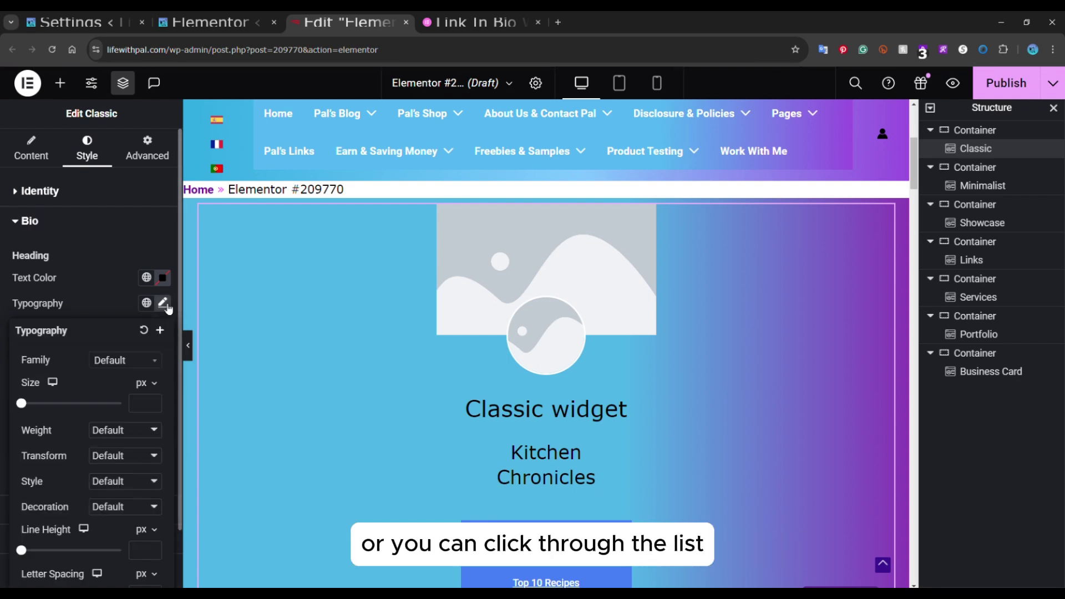
click(144, 388)
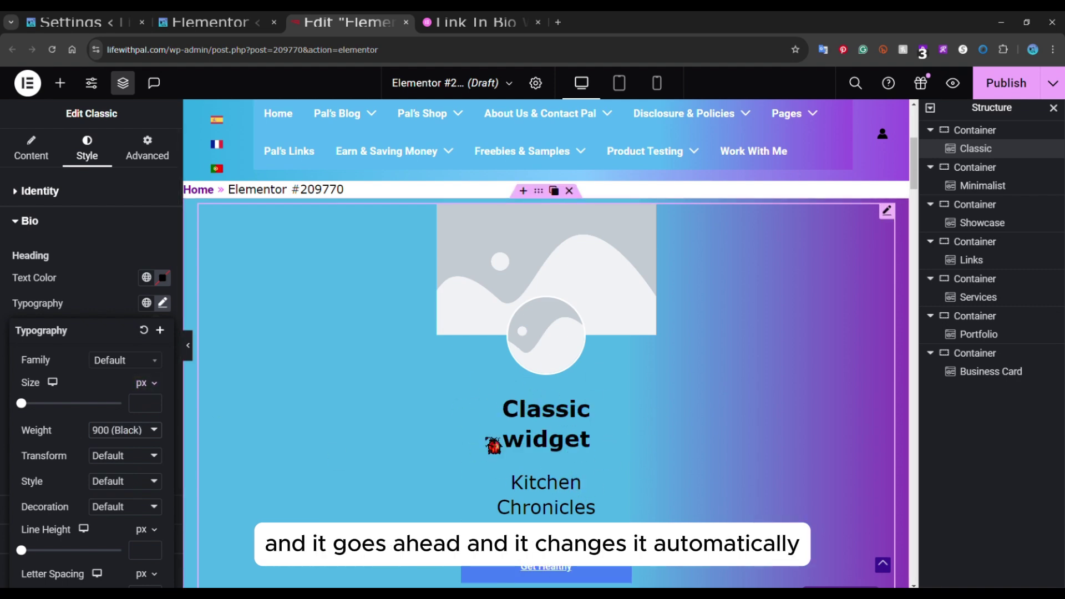
scroll(98, 364, down, 1)
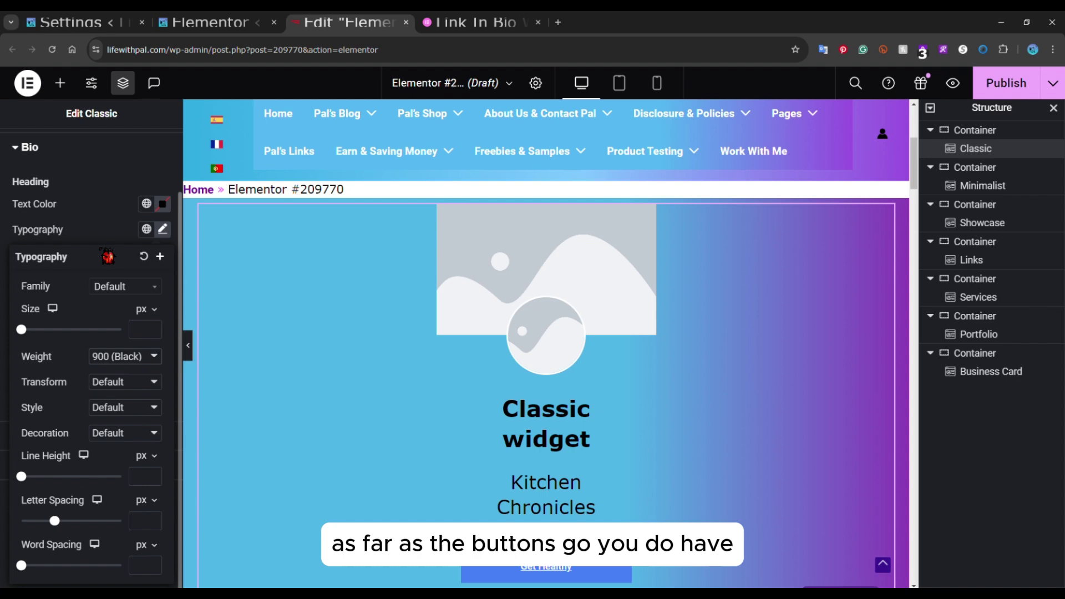
scroll(105, 256, up, 1)
Collapse Bio, expand CTA Link Buttons styling, and scroll down to the Minimalist widget
click(47, 226)
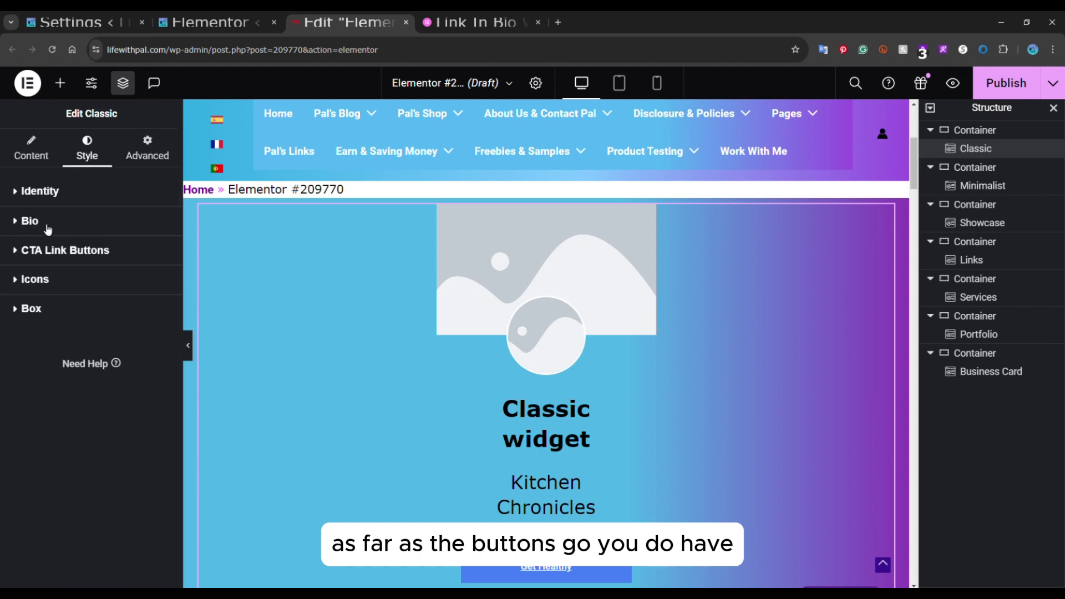
click(112, 261)
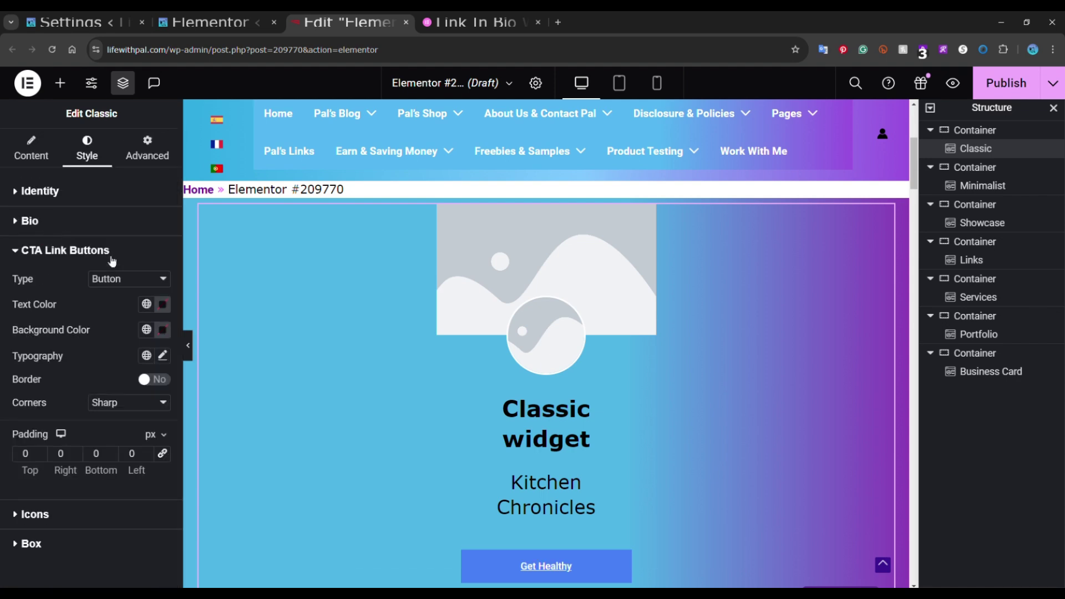
scroll(327, 407, down, 3)
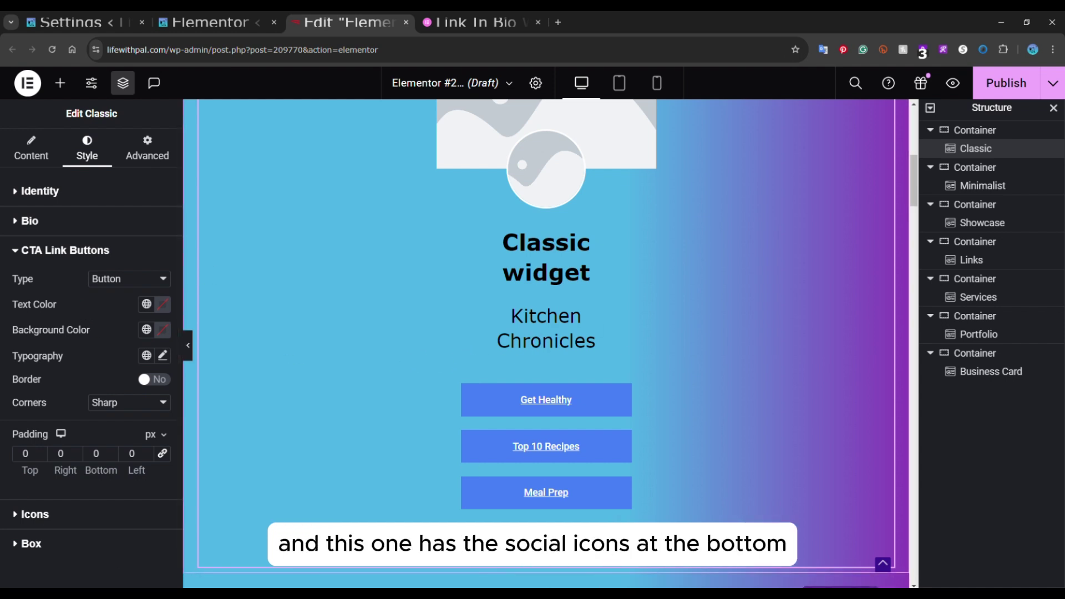
scroll(682, 447, down, 8)
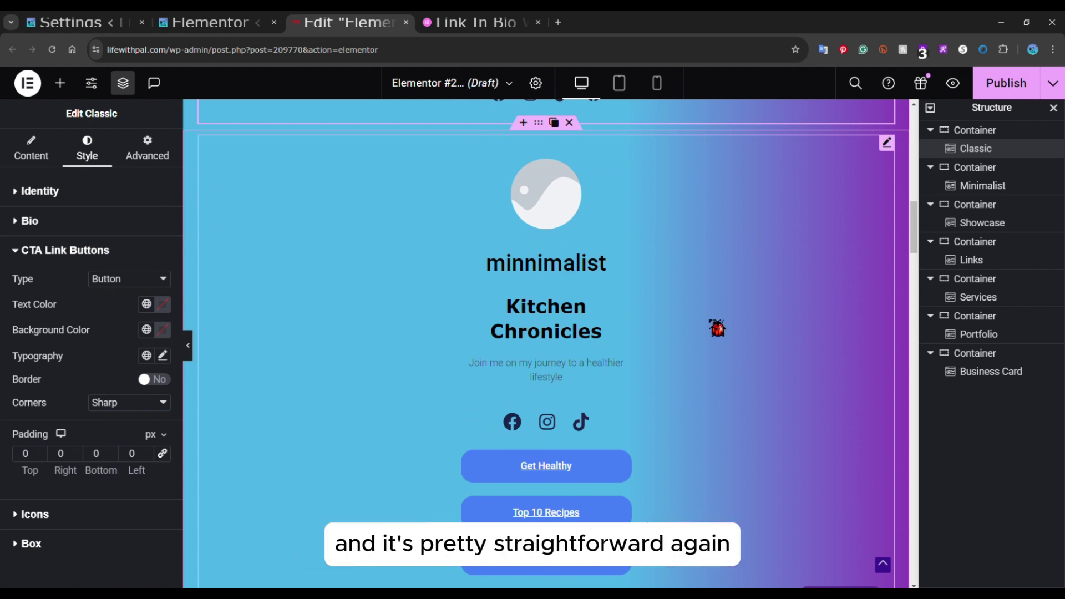
scroll(716, 328, down, 1)
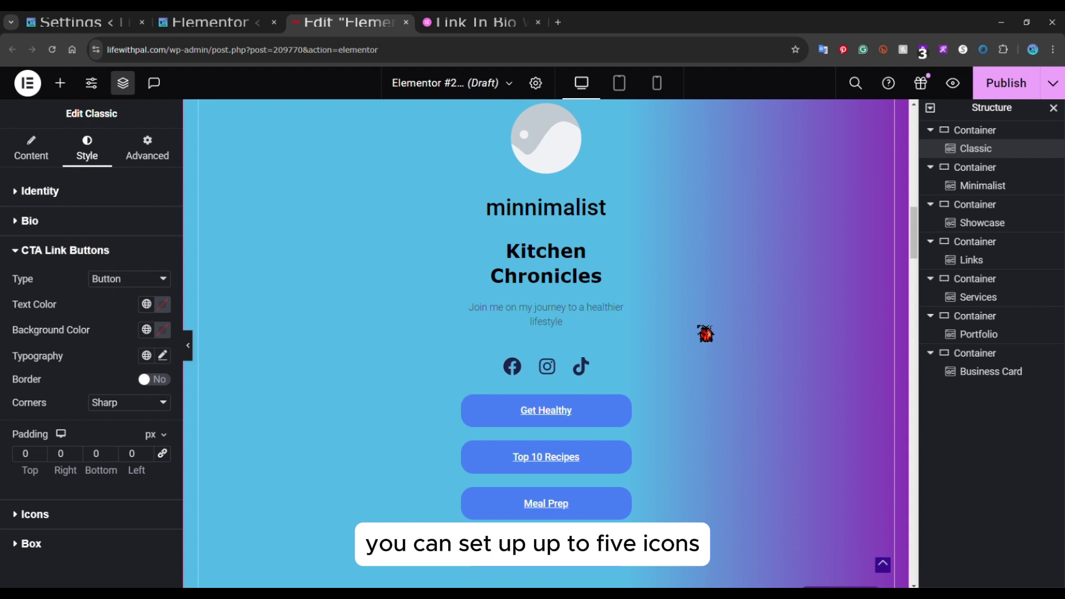
Open the Minimalist widget for editing and view its social icons list
click(647, 356)
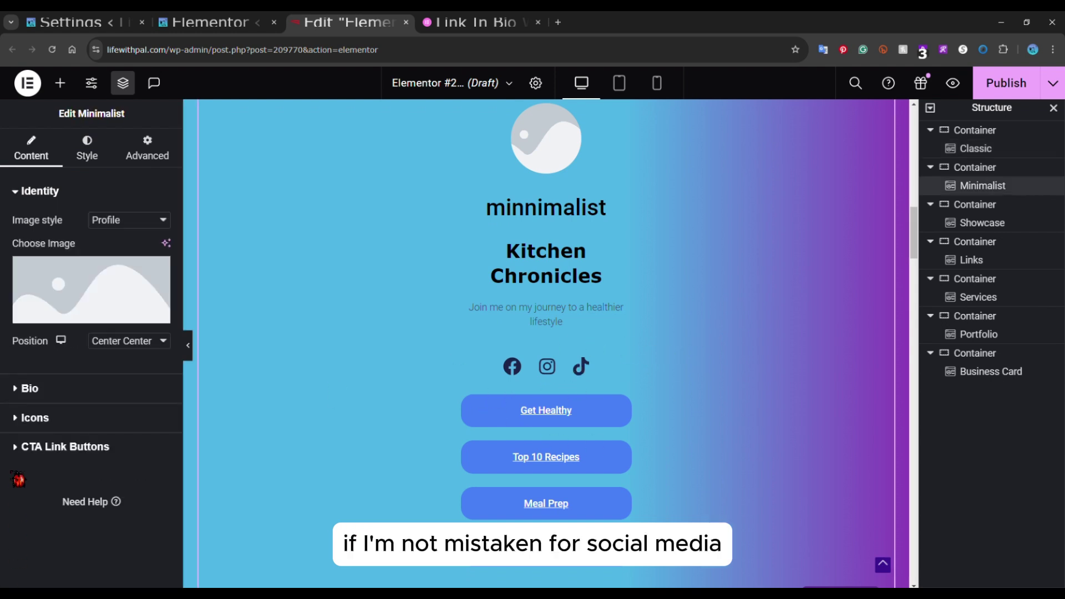
click(18, 423)
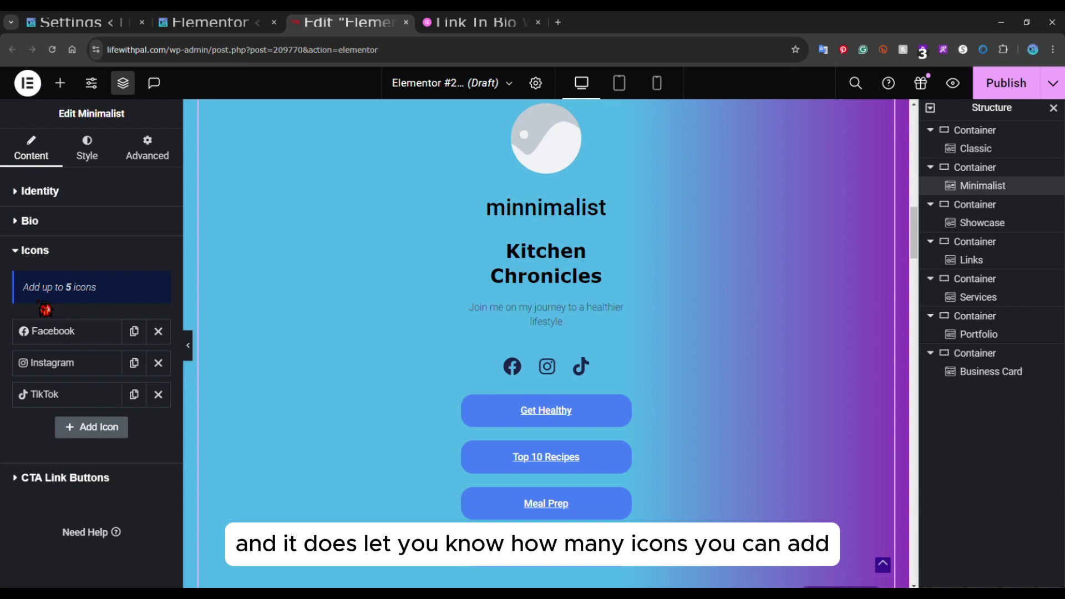
scroll(421, 369, down, 2)
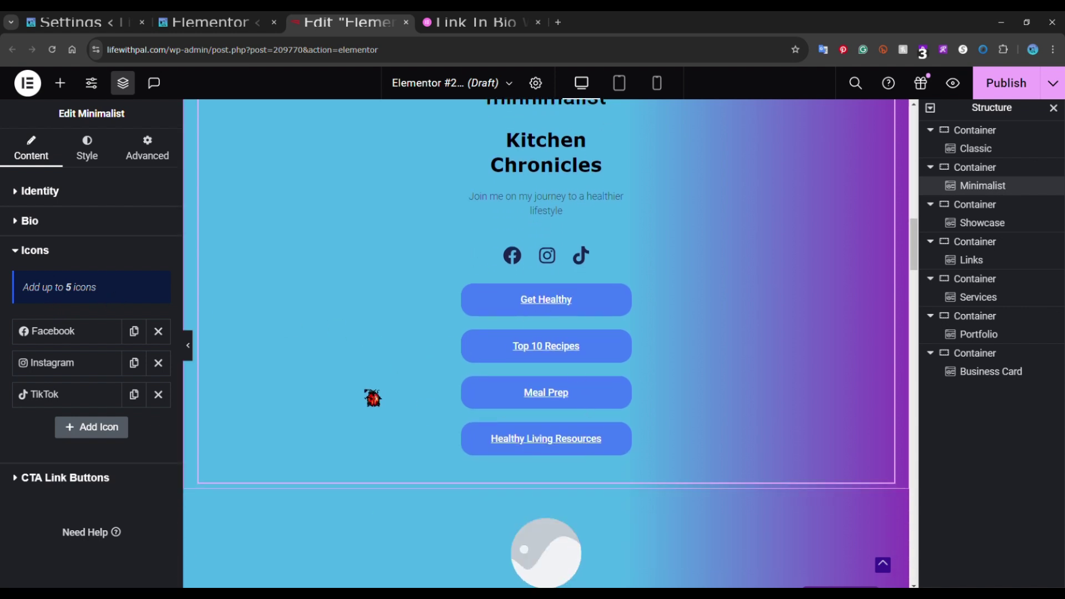
scroll(371, 397, down, 6)
Review the Showcase widget's settings, then select the Links widget for editing
click(375, 396)
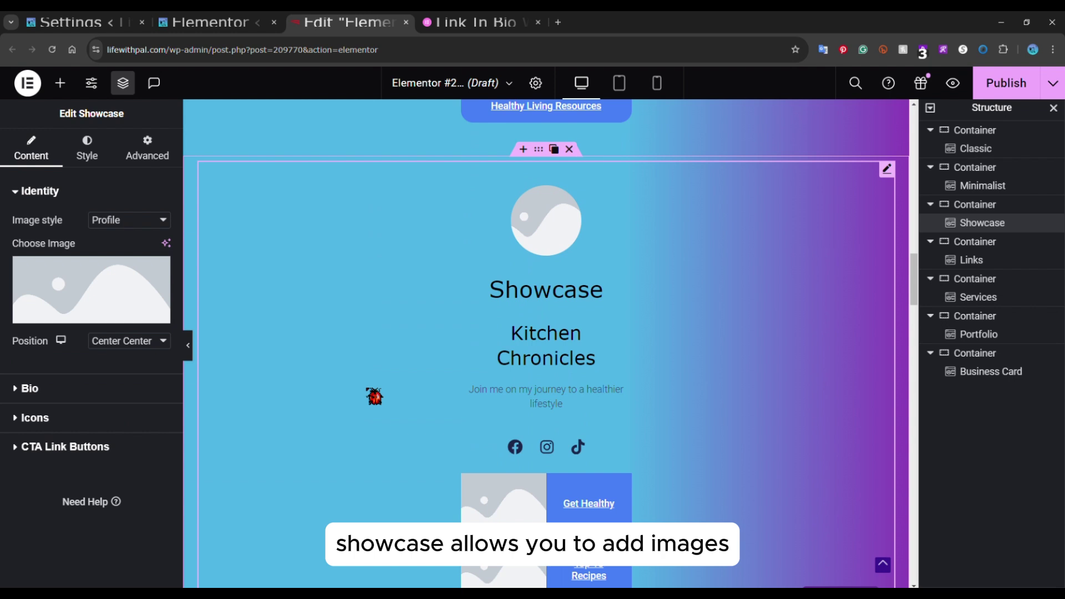
scroll(375, 396, down, 2)
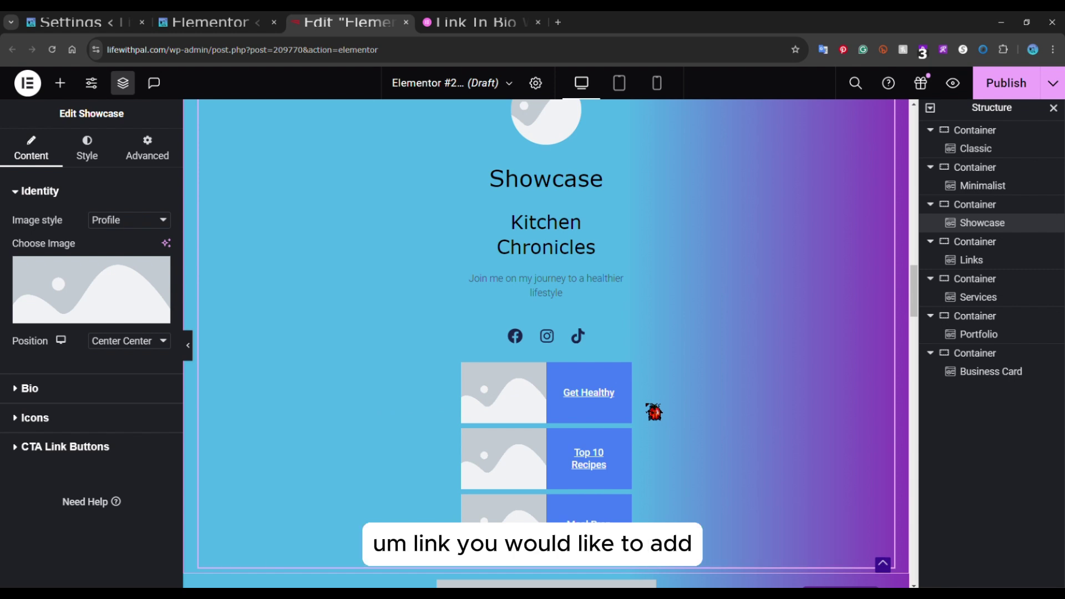
scroll(654, 412, down, 7)
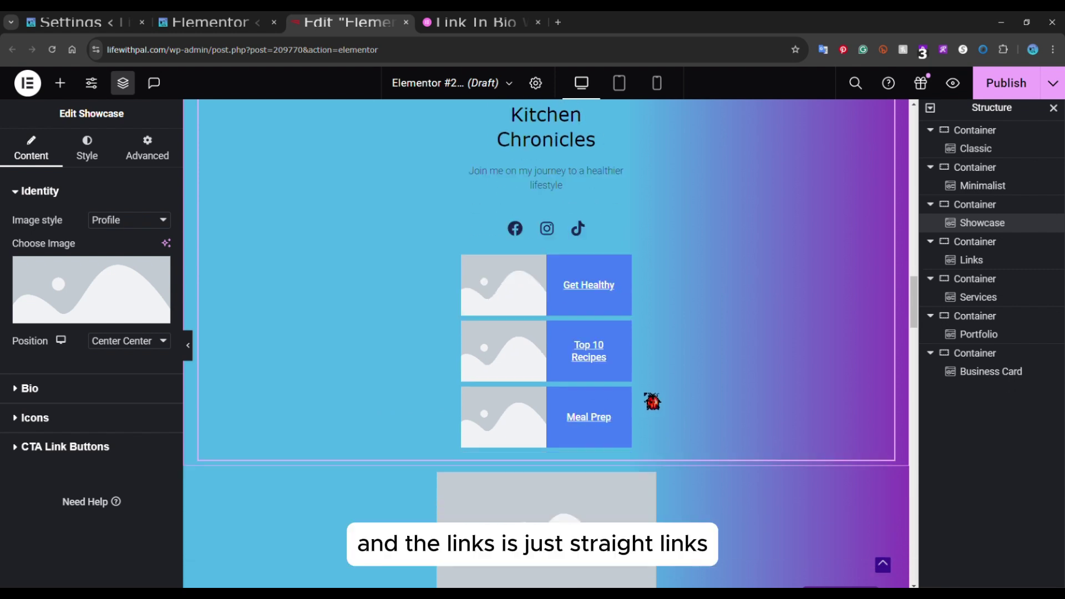
click(693, 361)
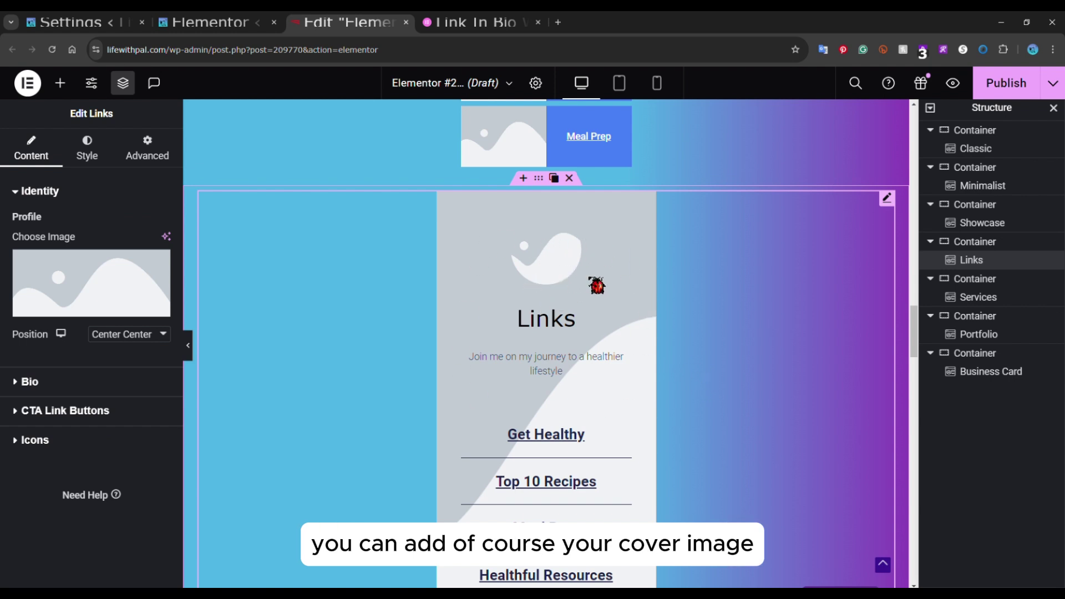
View the Links widget's Facebook, Instagram and TikTok icons, then scroll down to the Services widget
scroll(642, 361, down, 2)
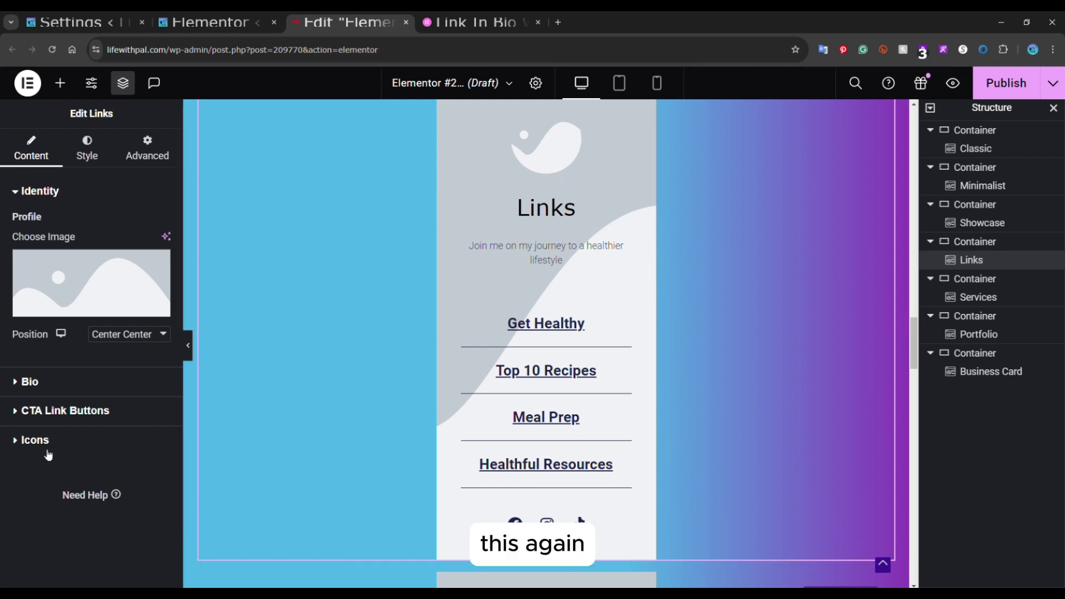
click(37, 444)
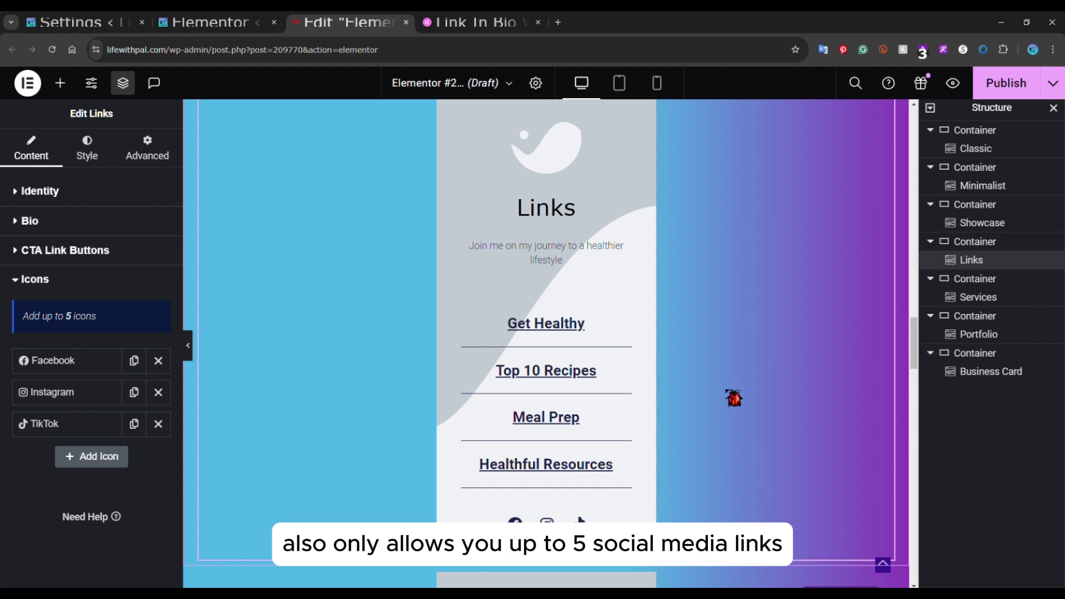
scroll(328, 400, down, 1)
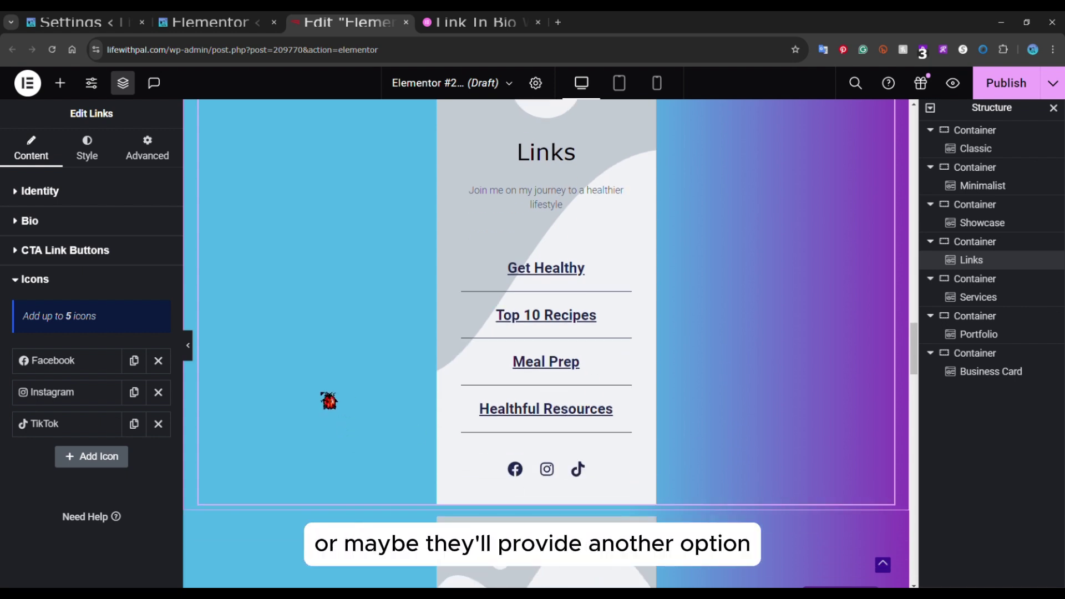
scroll(390, 403, down, 3)
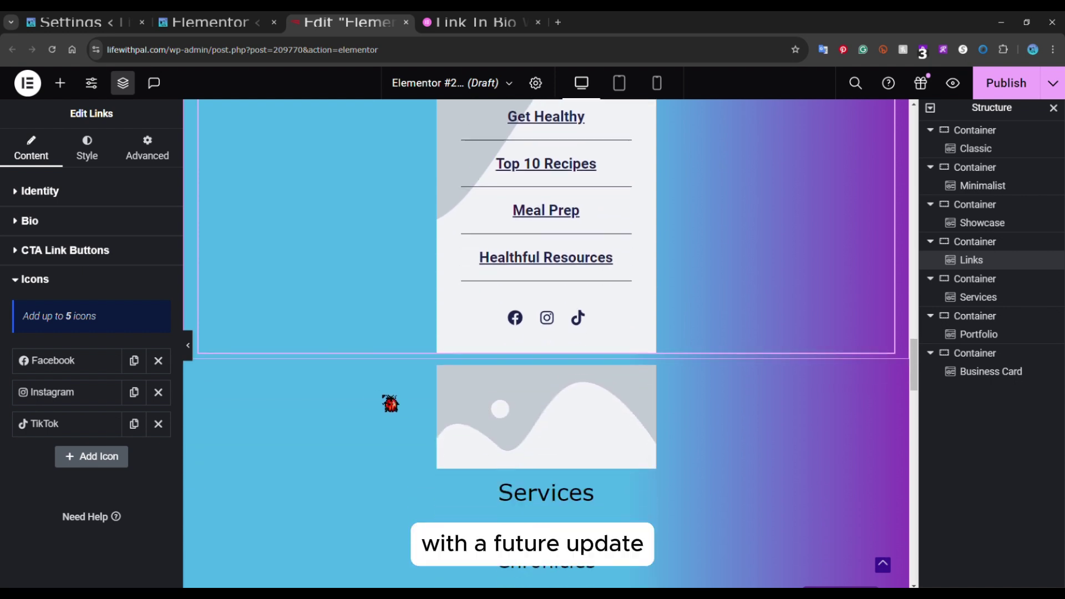
scroll(390, 403, down, 2)
Select the Services widget, expand its CTA links, and open the Resources link's text, image and URL fields
click(390, 403)
scroll(390, 403, down, 2)
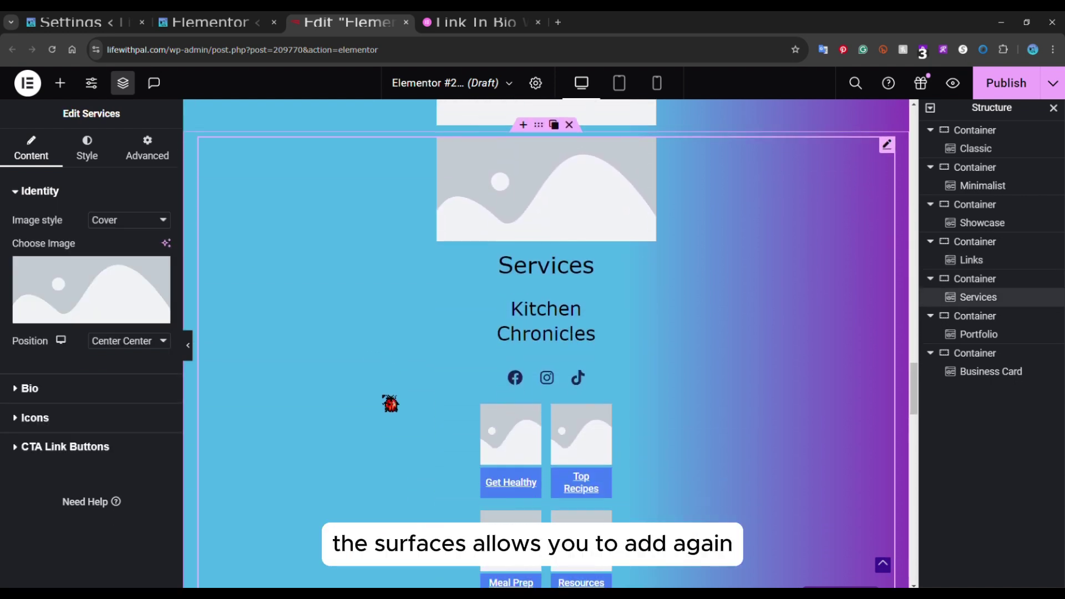
scroll(390, 403, down, 1)
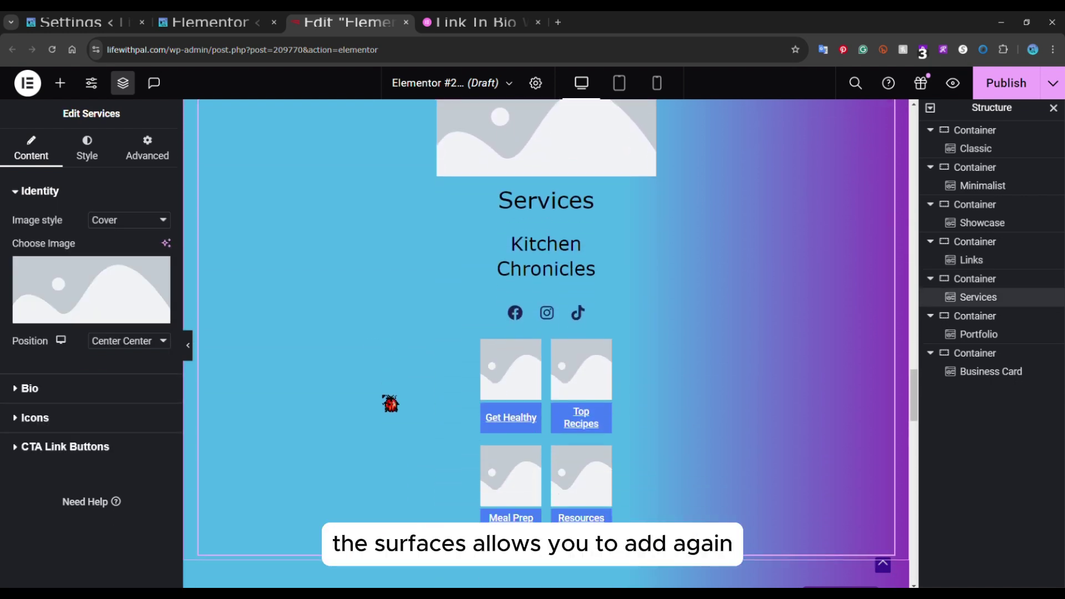
click(16, 448)
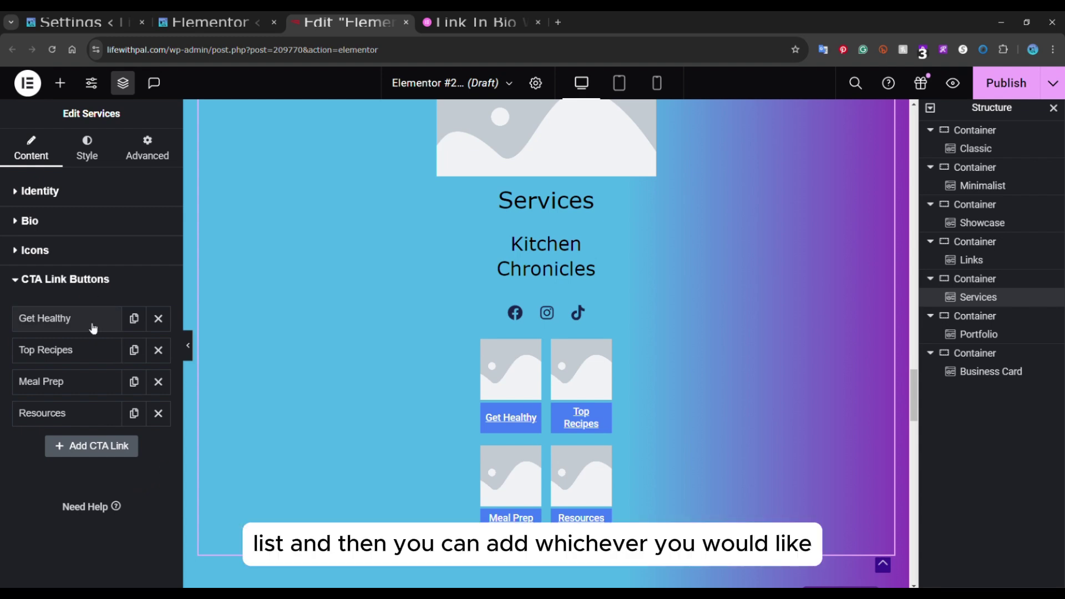
click(75, 414)
scroll(99, 445, down, 1)
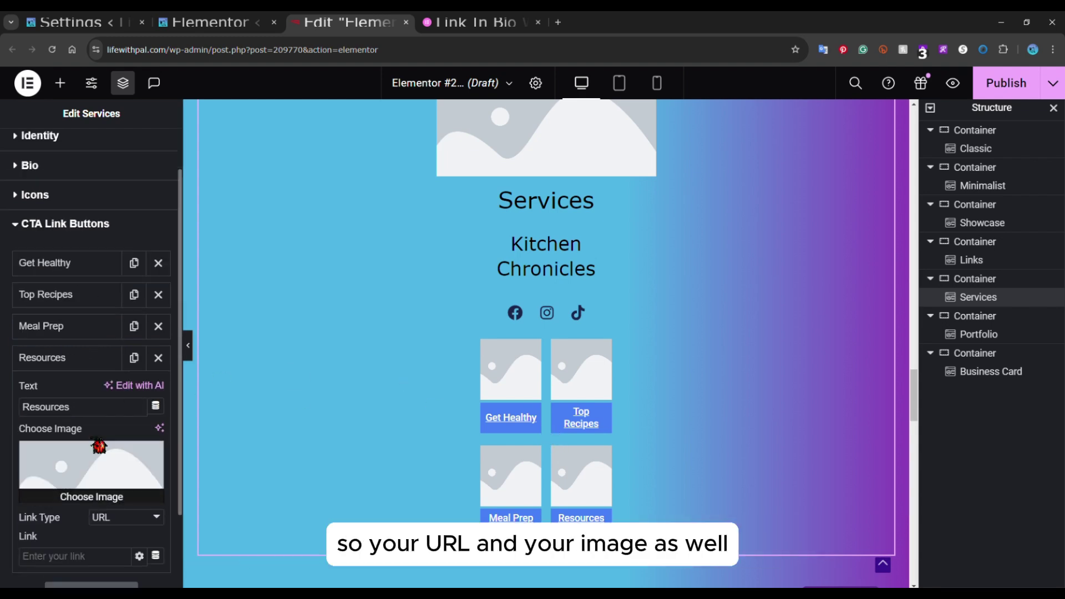
scroll(99, 446, down, 1)
Select the Portfolio widget and scroll through its grid of image links
scroll(377, 395, down, 4)
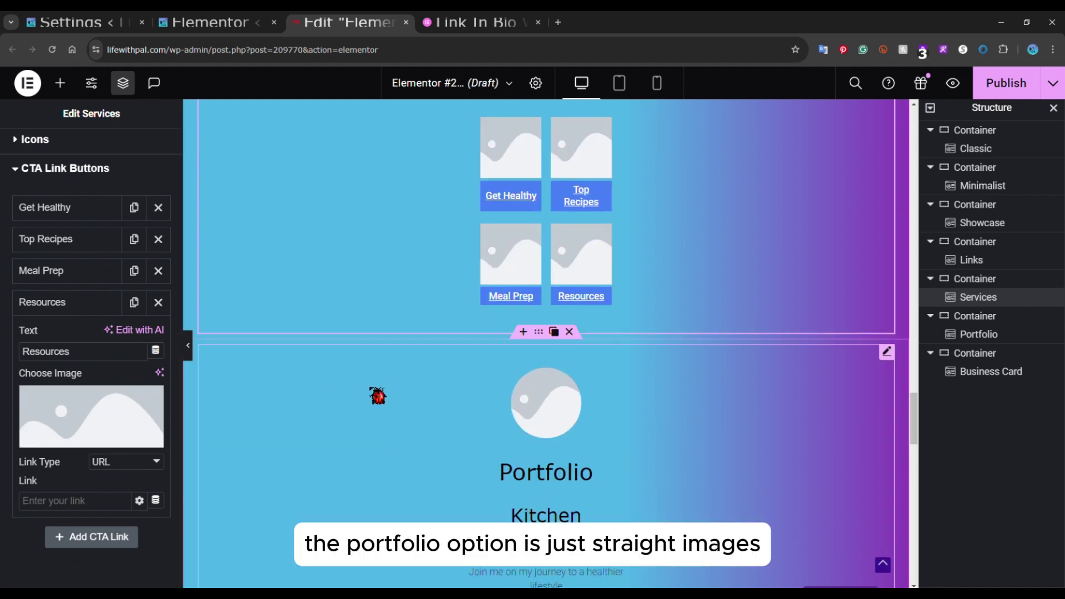
click(377, 395)
scroll(377, 405, down, 5)
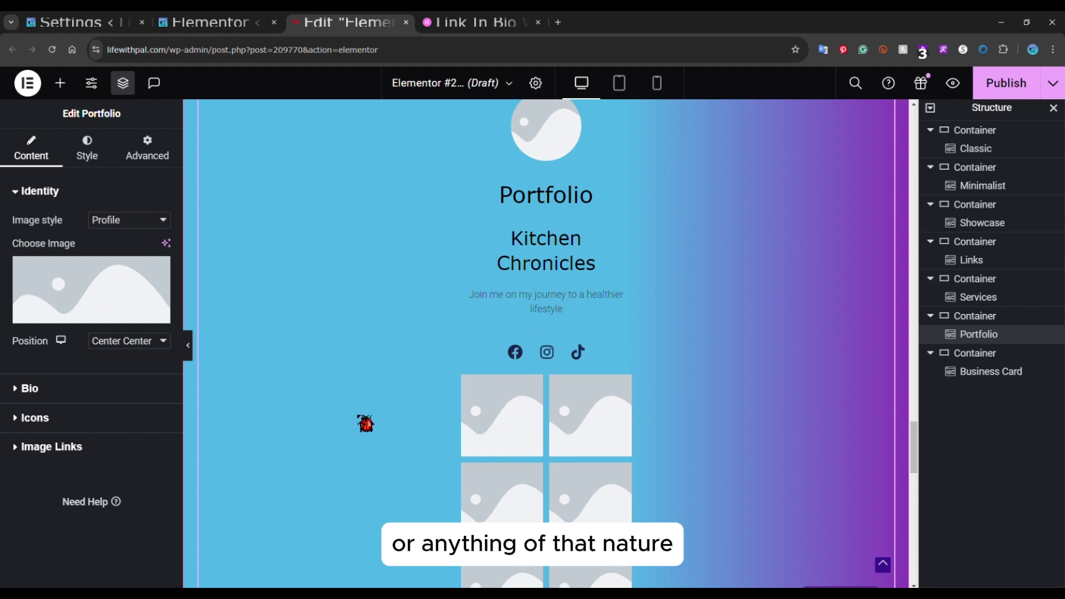
scroll(383, 380, down, 2)
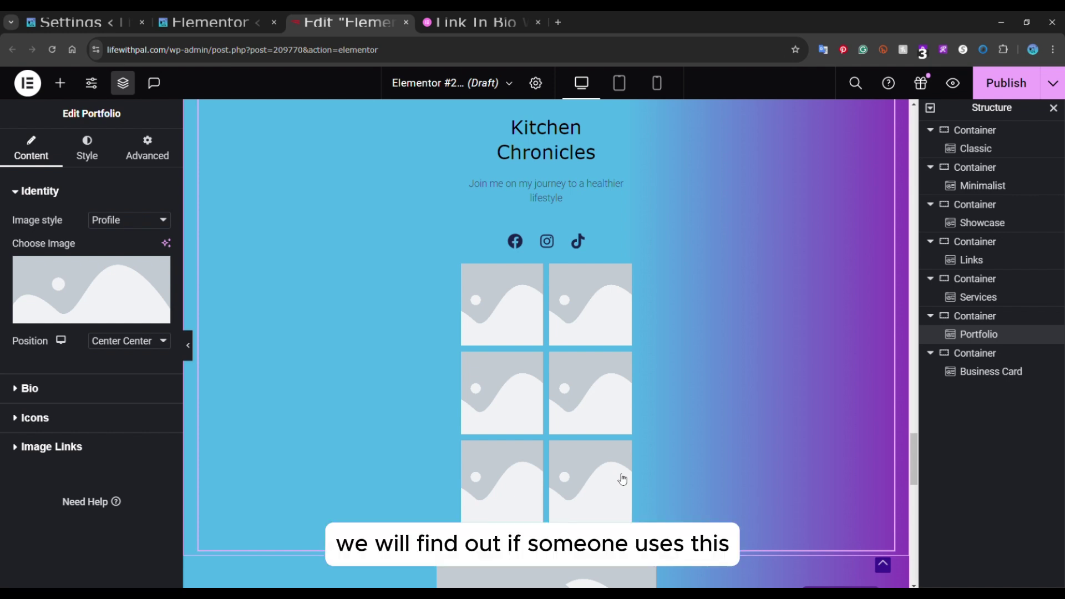
scroll(635, 444, down, 6)
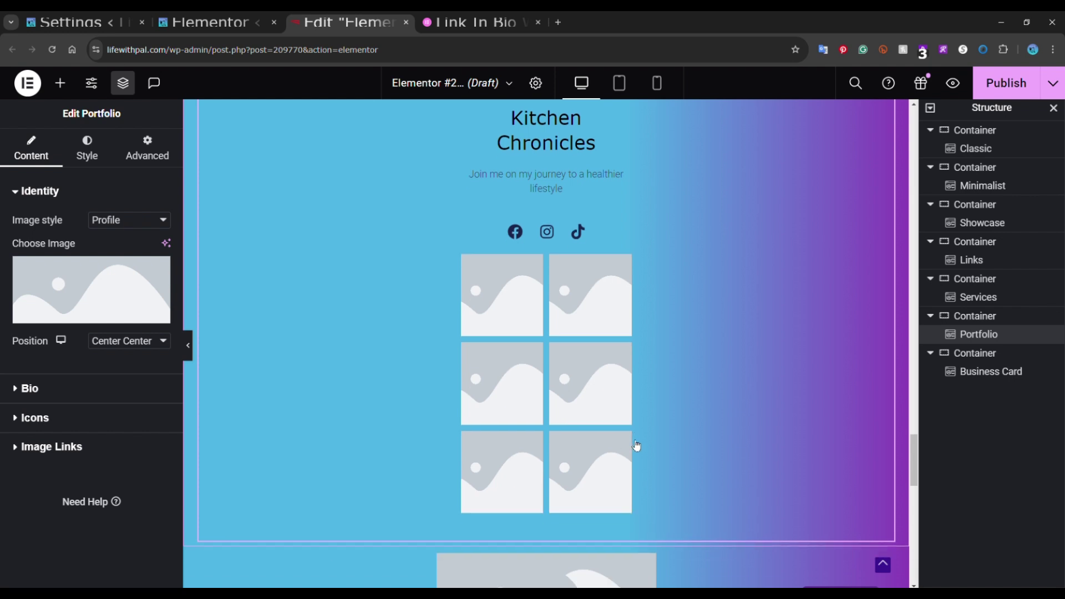
Select the Business Card widget to show its Style settings, then scroll down its card
click(715, 398)
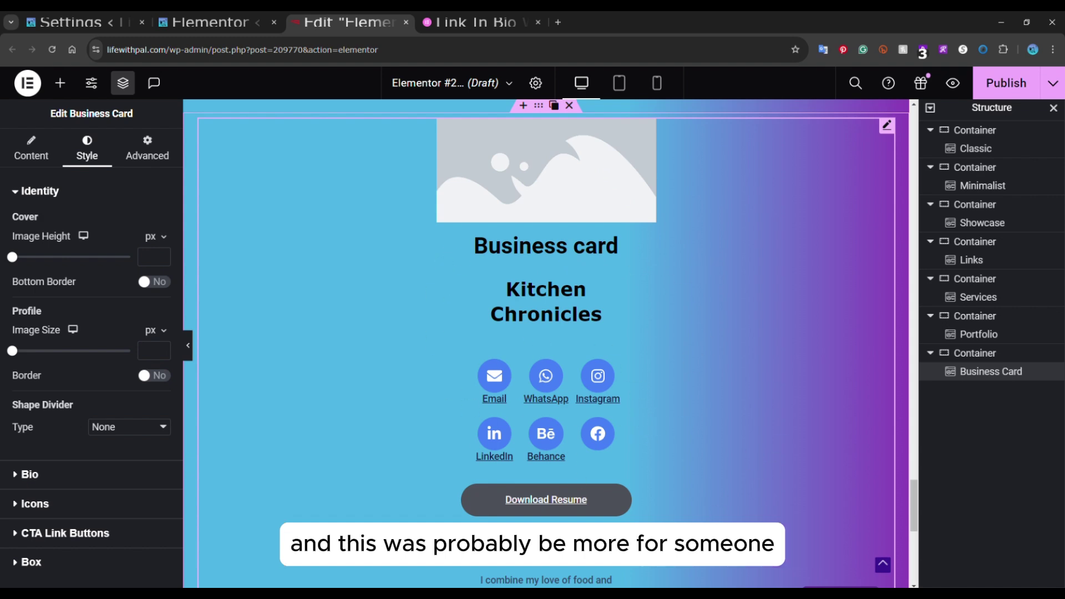
scroll(717, 411, down, 1)
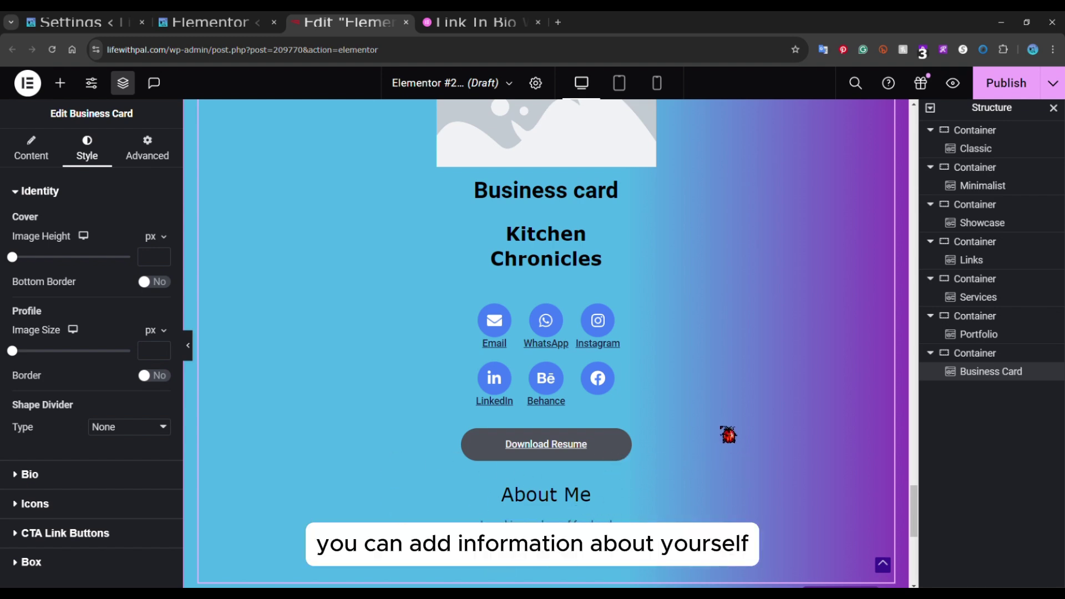
scroll(727, 435, down, 3)
scroll(717, 395, up, 1)
scroll(718, 395, up, 2)
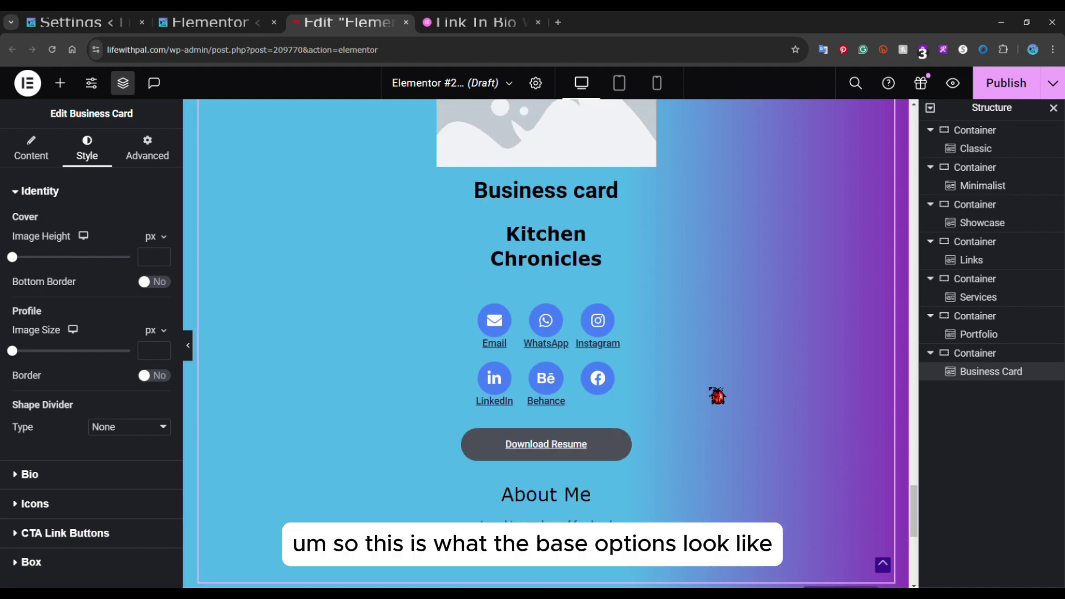
scroll(717, 395, up, 12)
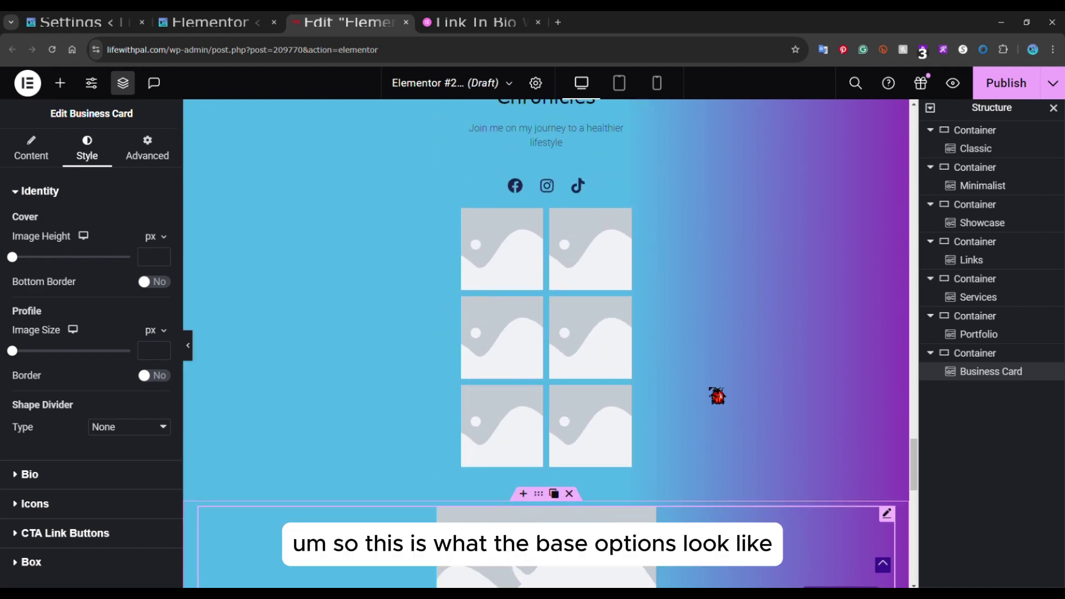
scroll(717, 396, up, 15)
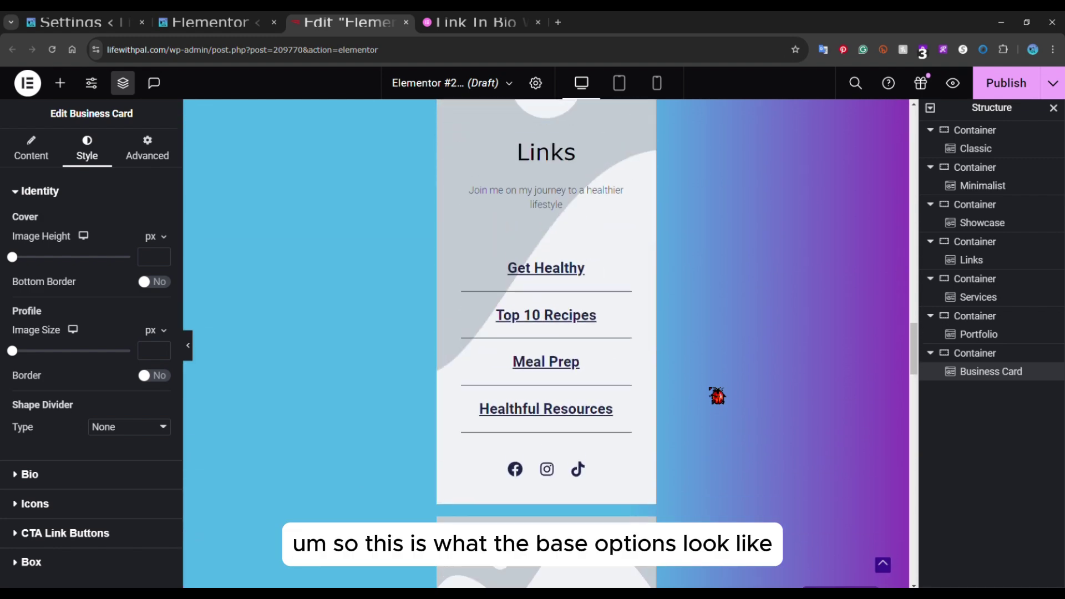
scroll(718, 396, up, 12)
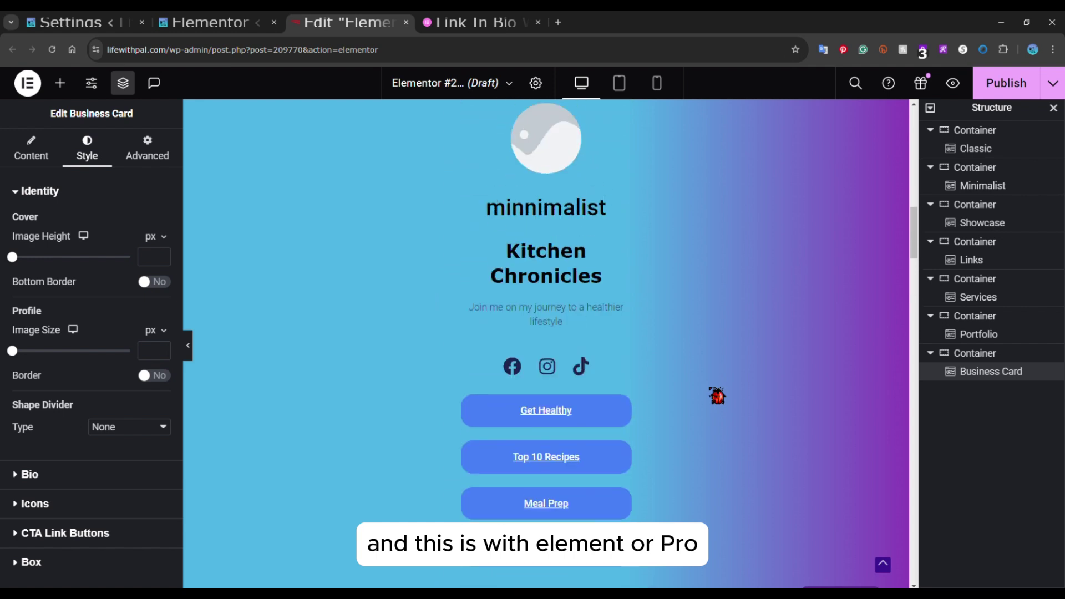